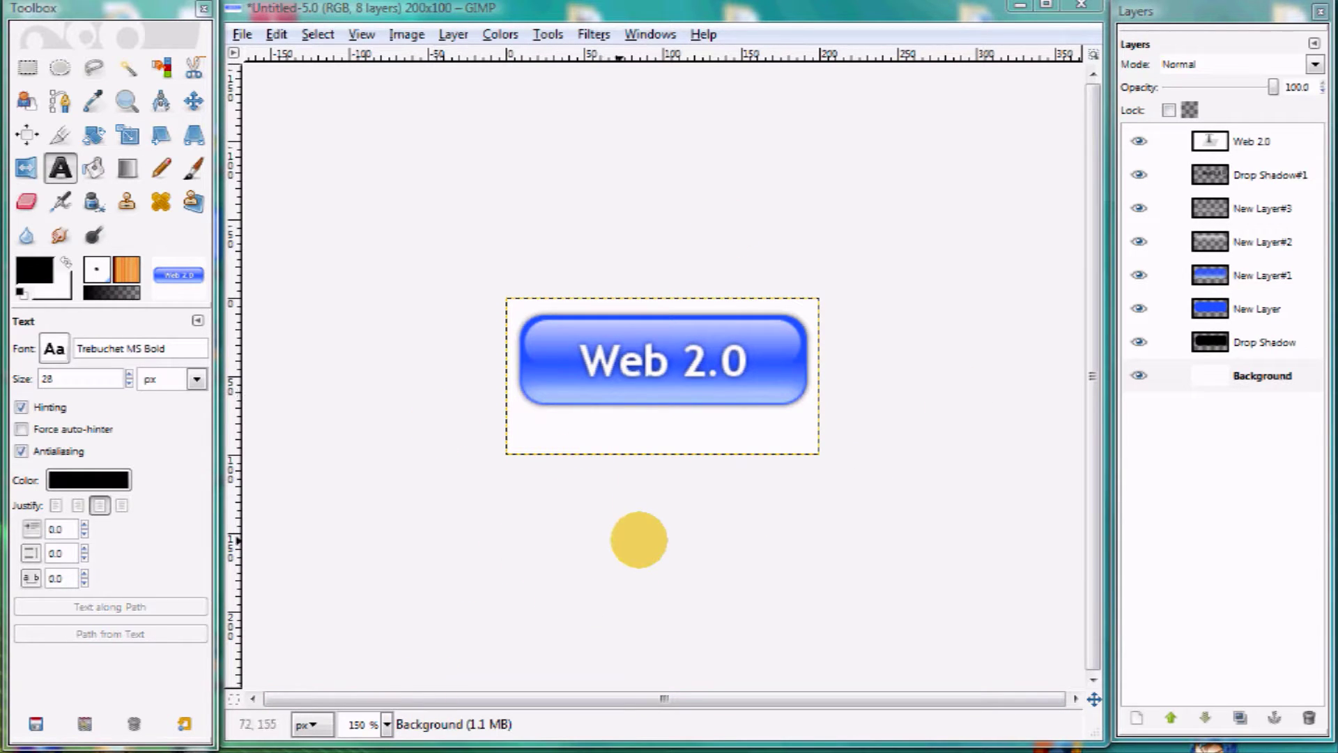
# - Switch the view of the finished Web 2.0 button from 150% to 100% zoom
pyautogui.click(386, 724)
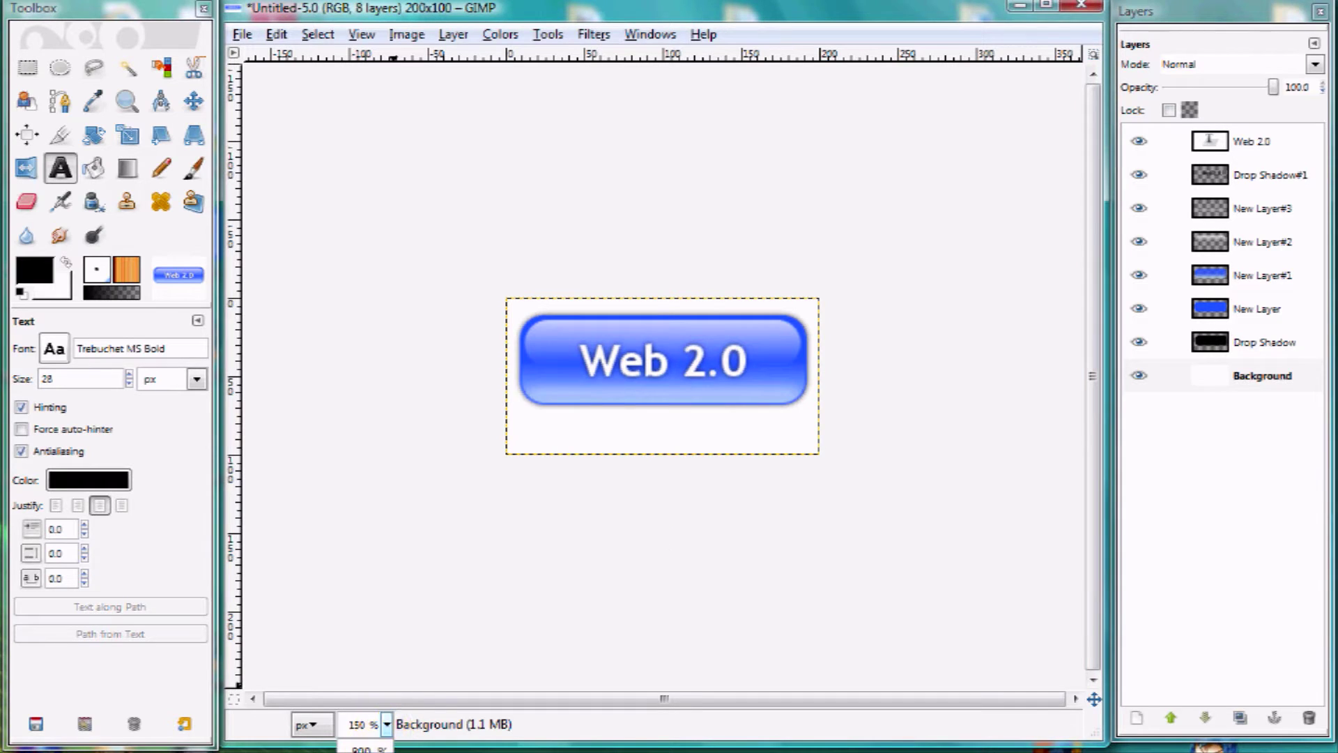
pyautogui.click(363, 749)
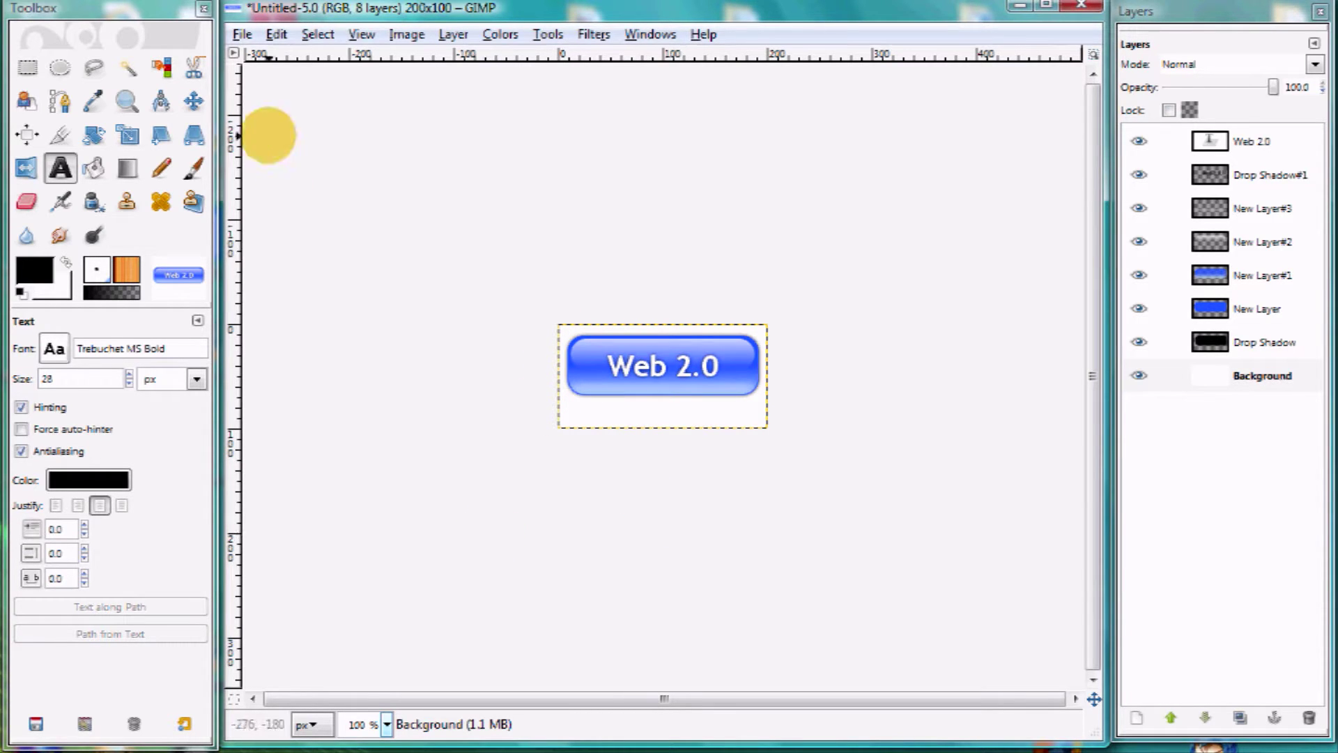
pyautogui.click(241, 34)
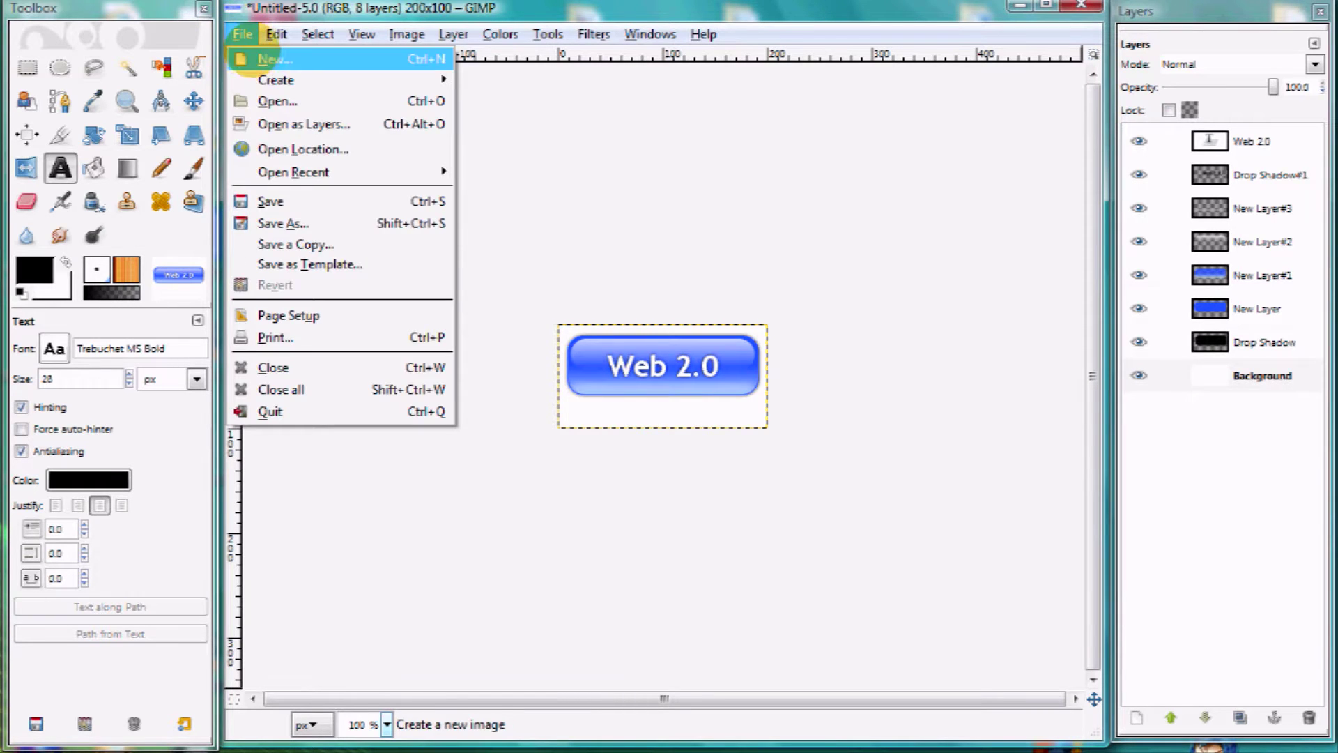
# - Create a new blank 200×100 pixel image and zoom it to 200%
pyautogui.click(245, 59)
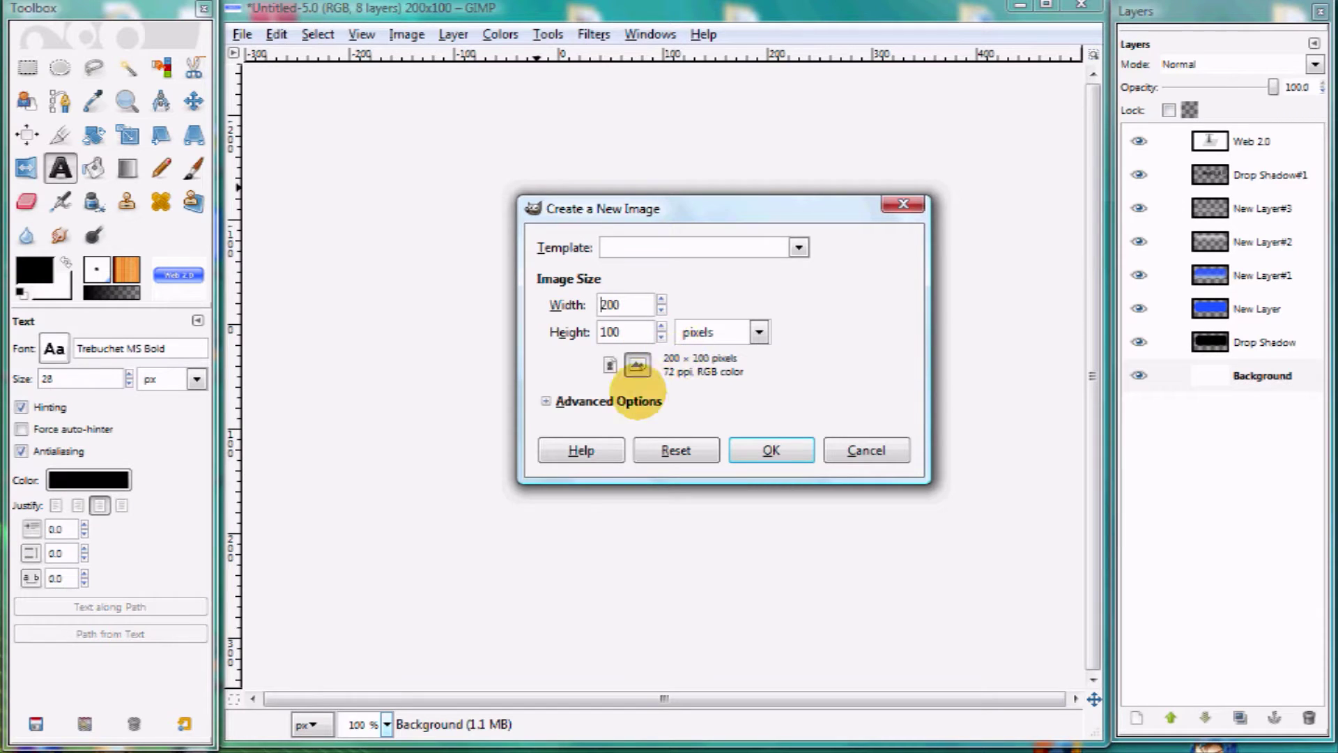
pyautogui.click(544, 400)
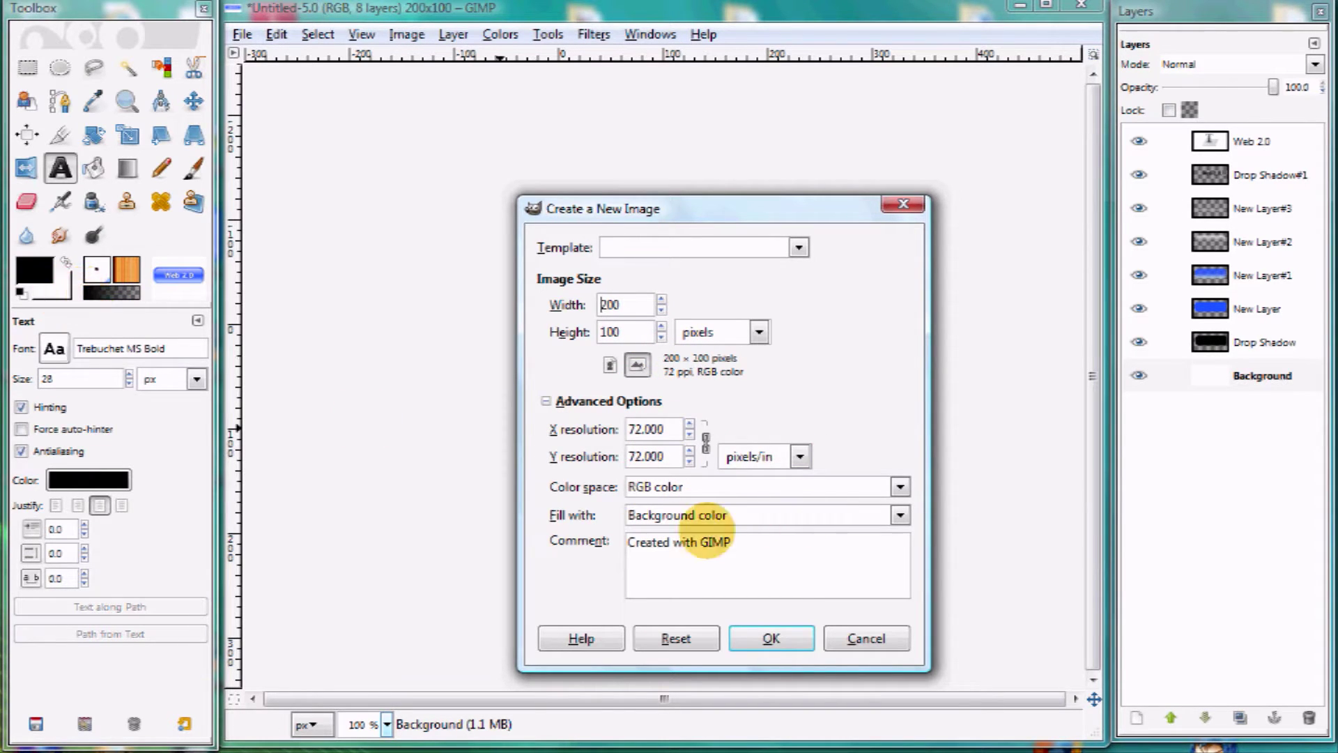
pyautogui.click(770, 637)
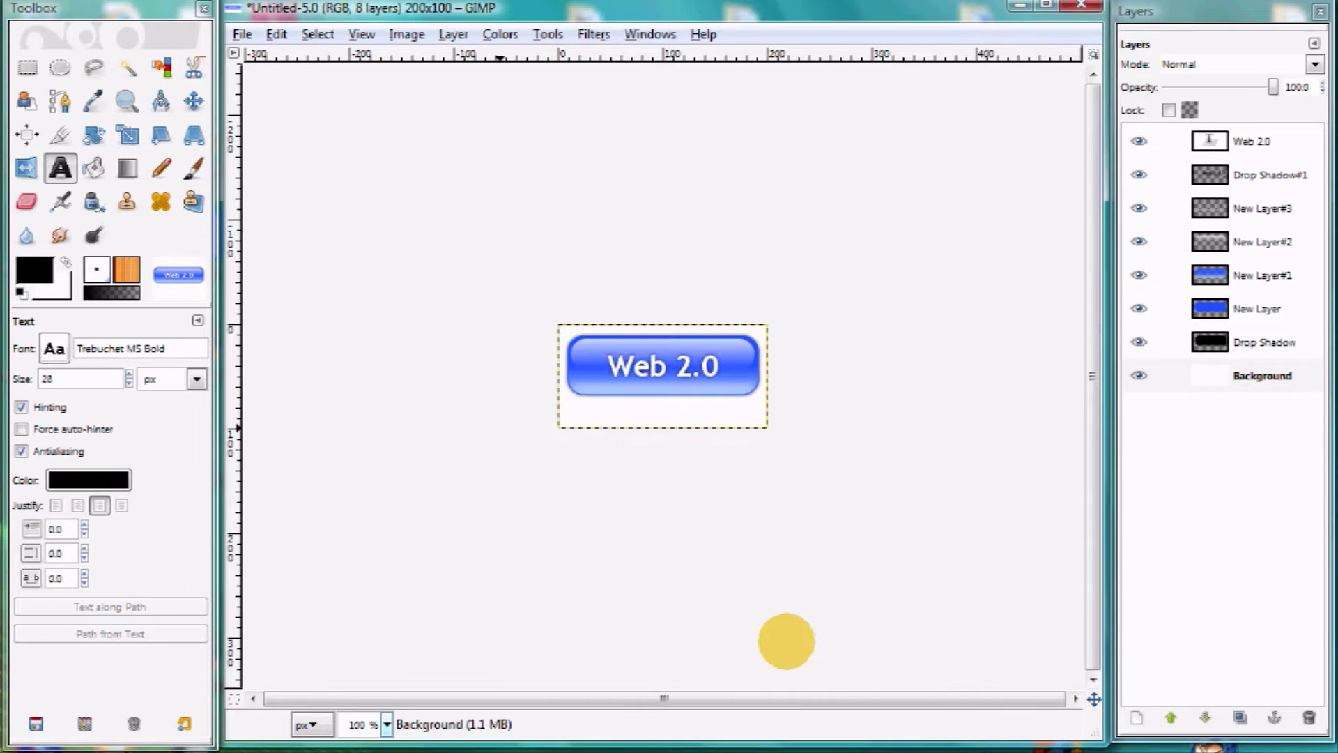
pyautogui.press('2')
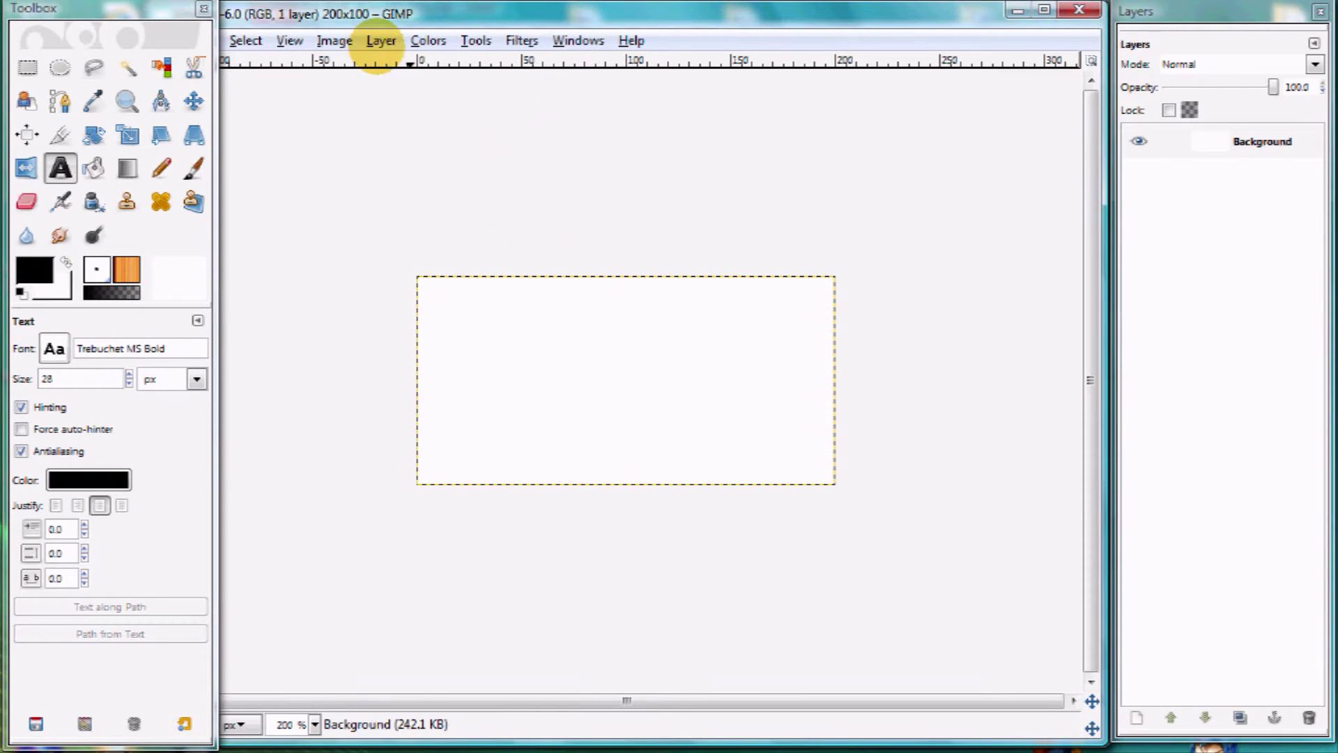
pyautogui.click(381, 40)
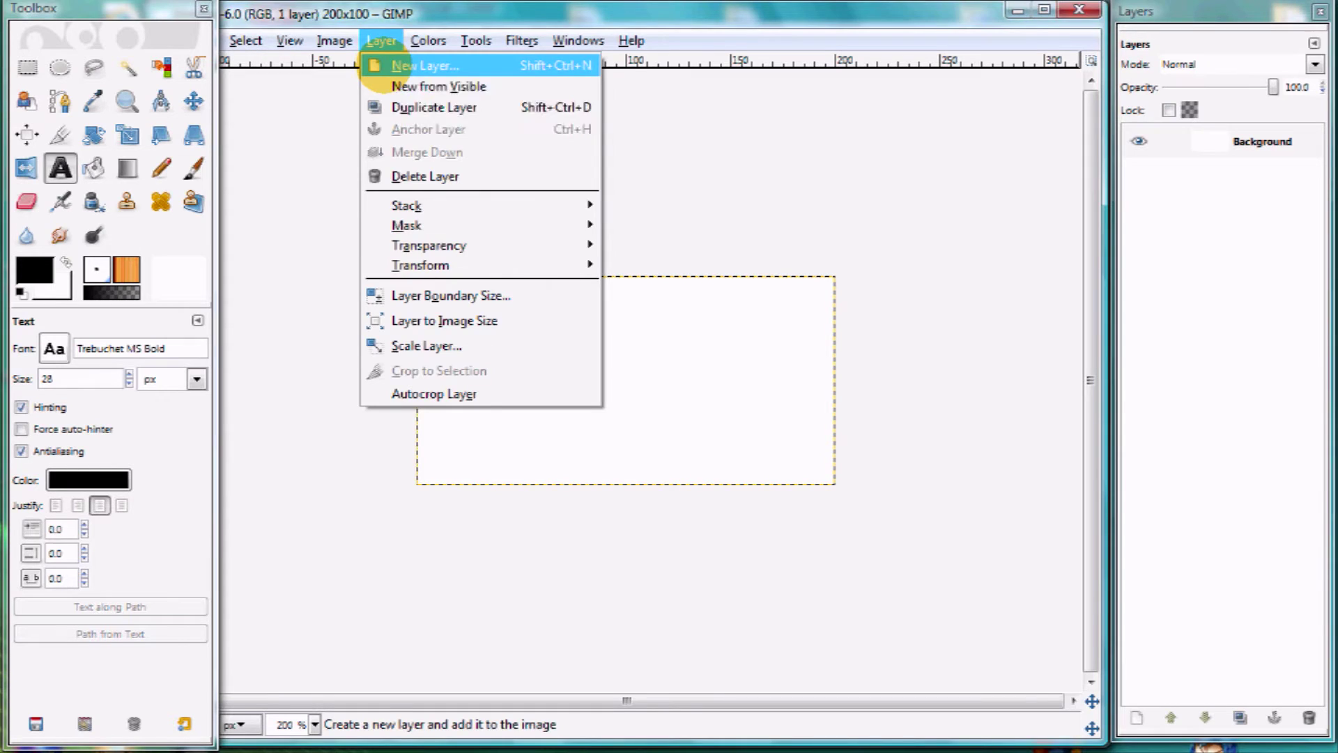
# - Add a transparent New Layer and draw a 182×59 rounded-corner selection with radius 15
pyautogui.click(383, 67)
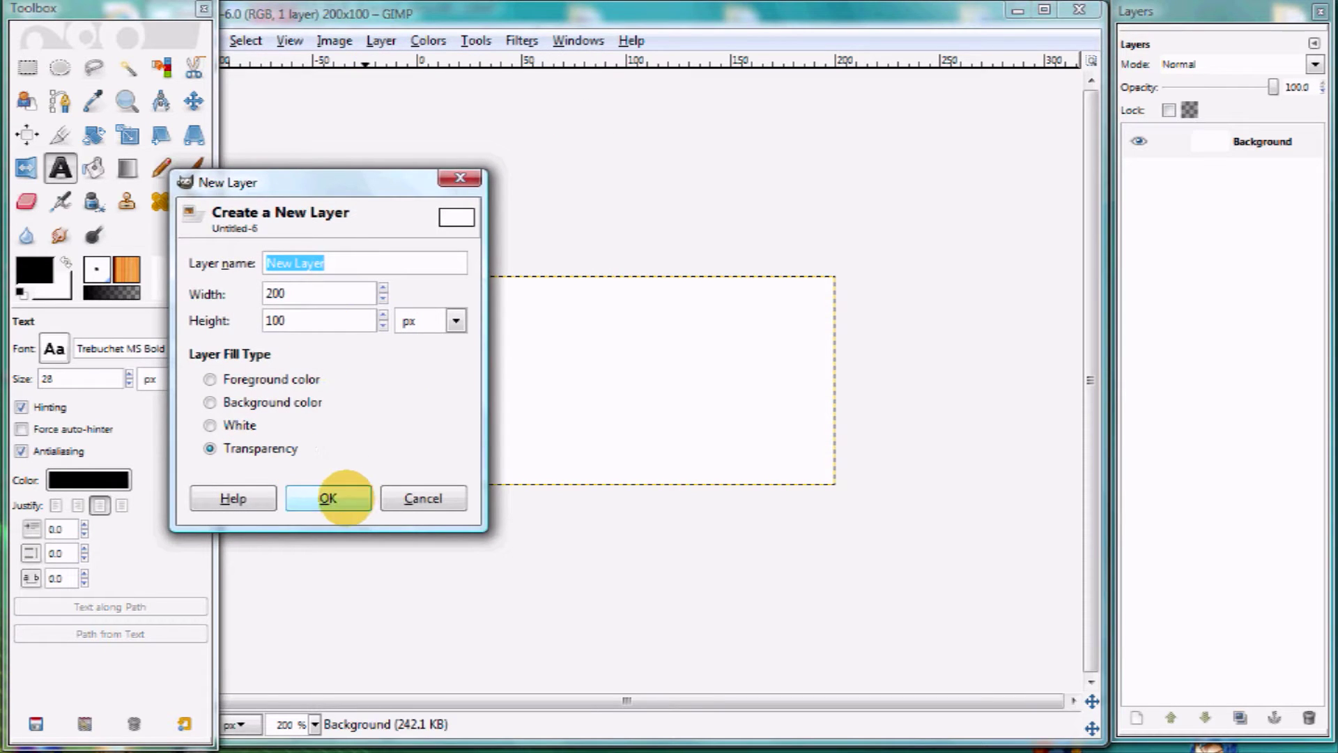
pyautogui.click(328, 498)
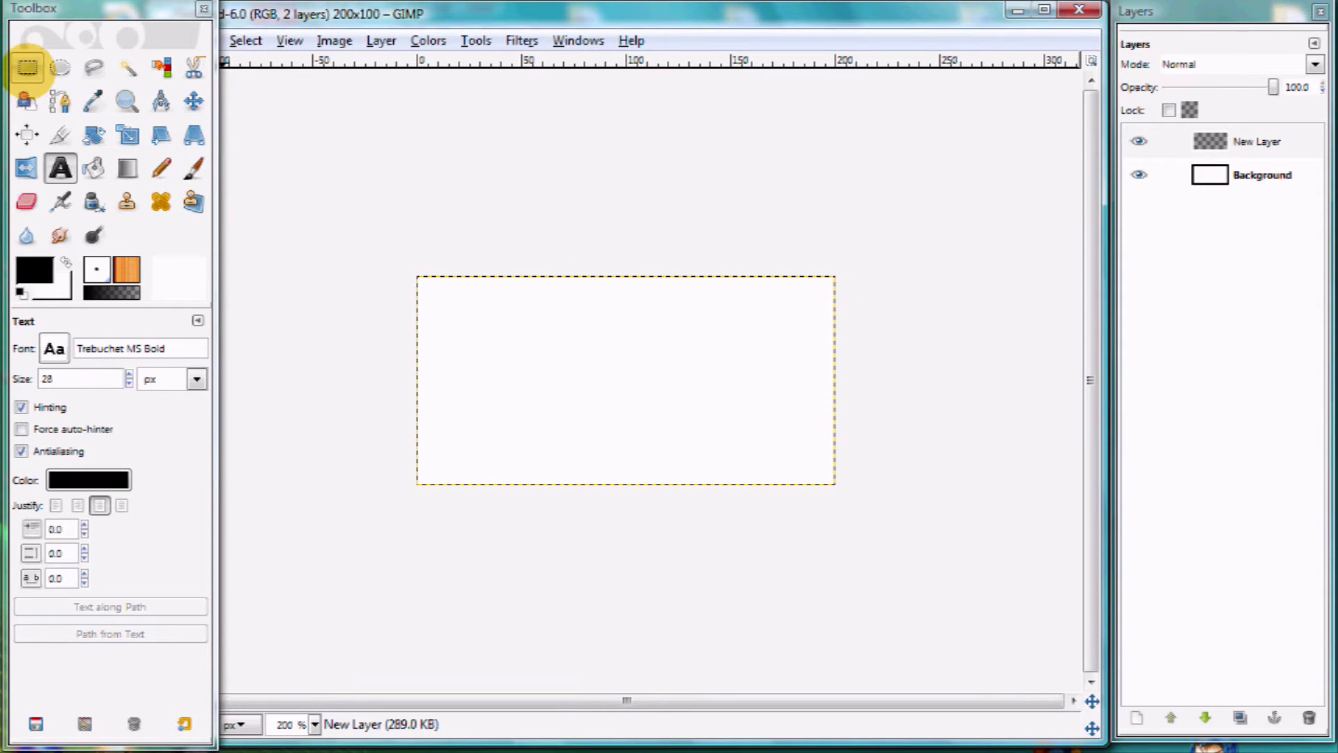
pyautogui.click(28, 67)
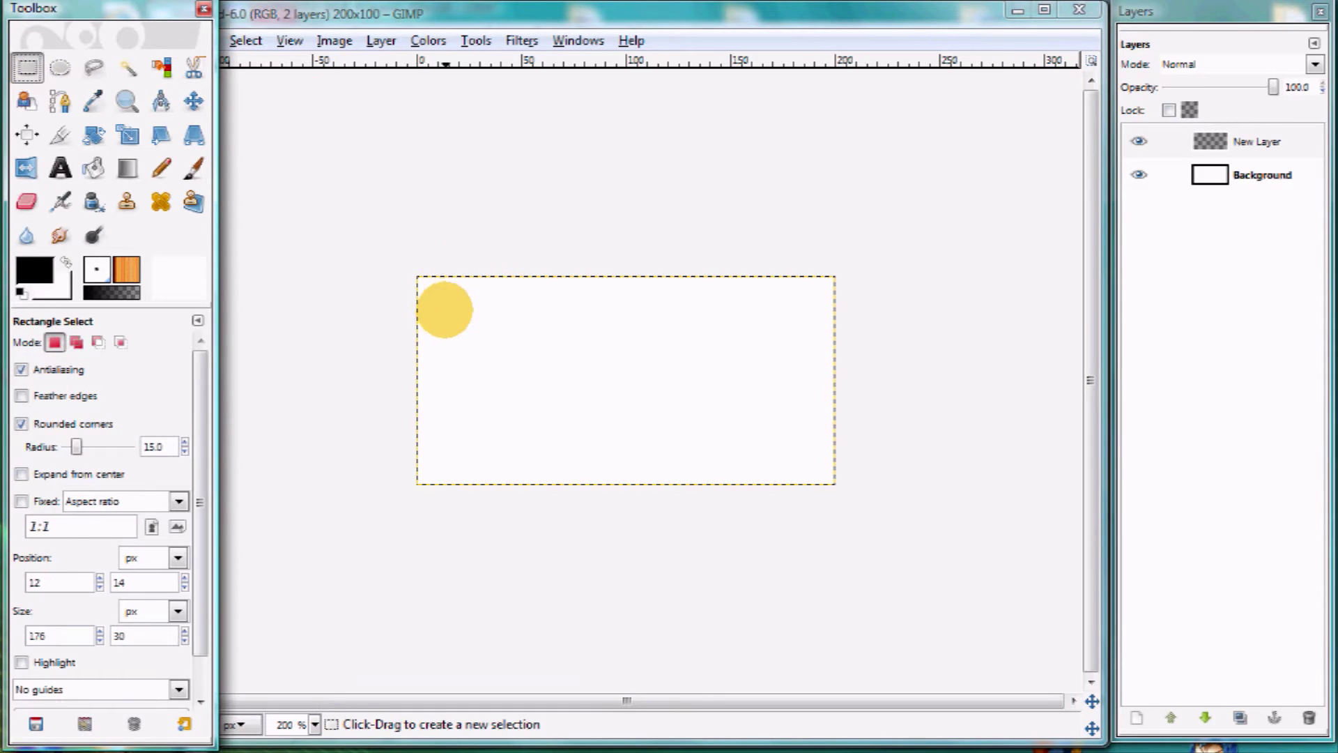
pyautogui.click(21, 424)
pyautogui.click(22, 423)
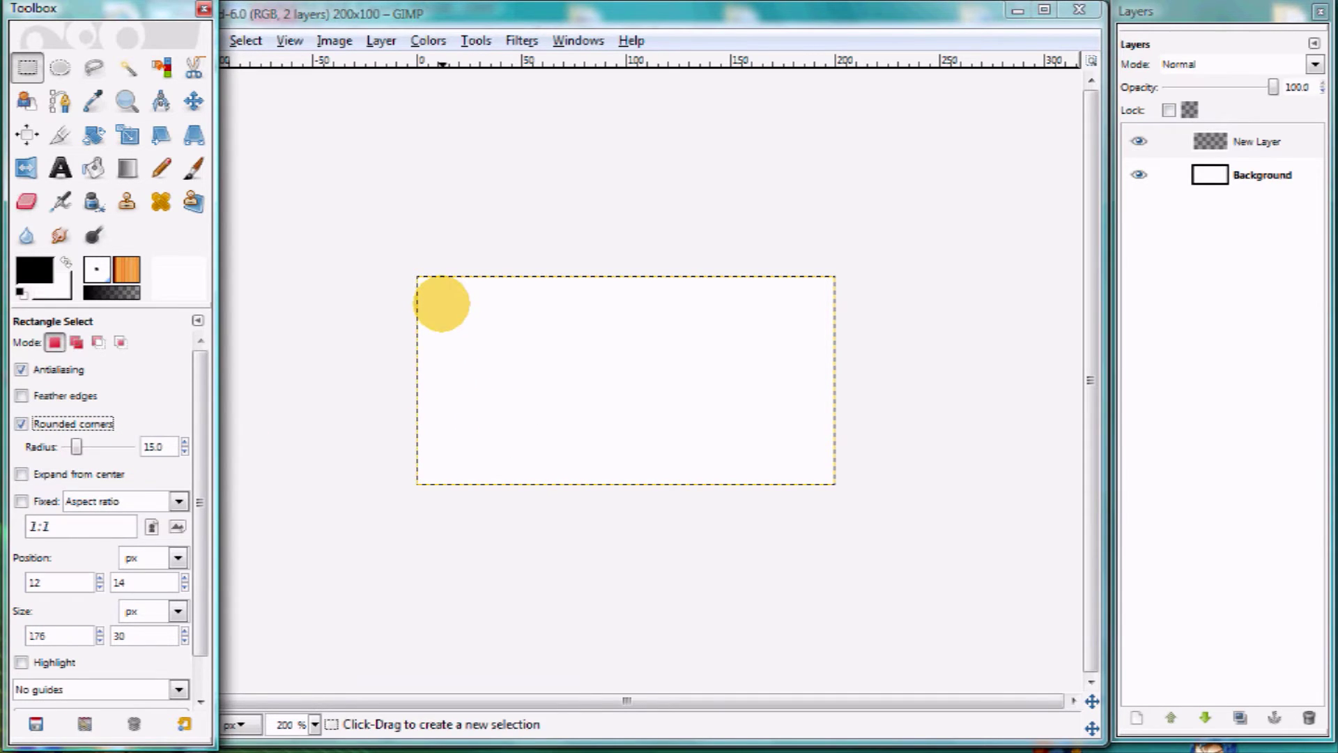
pyautogui.moveTo(436, 310); pyautogui.dragTo(813, 429)
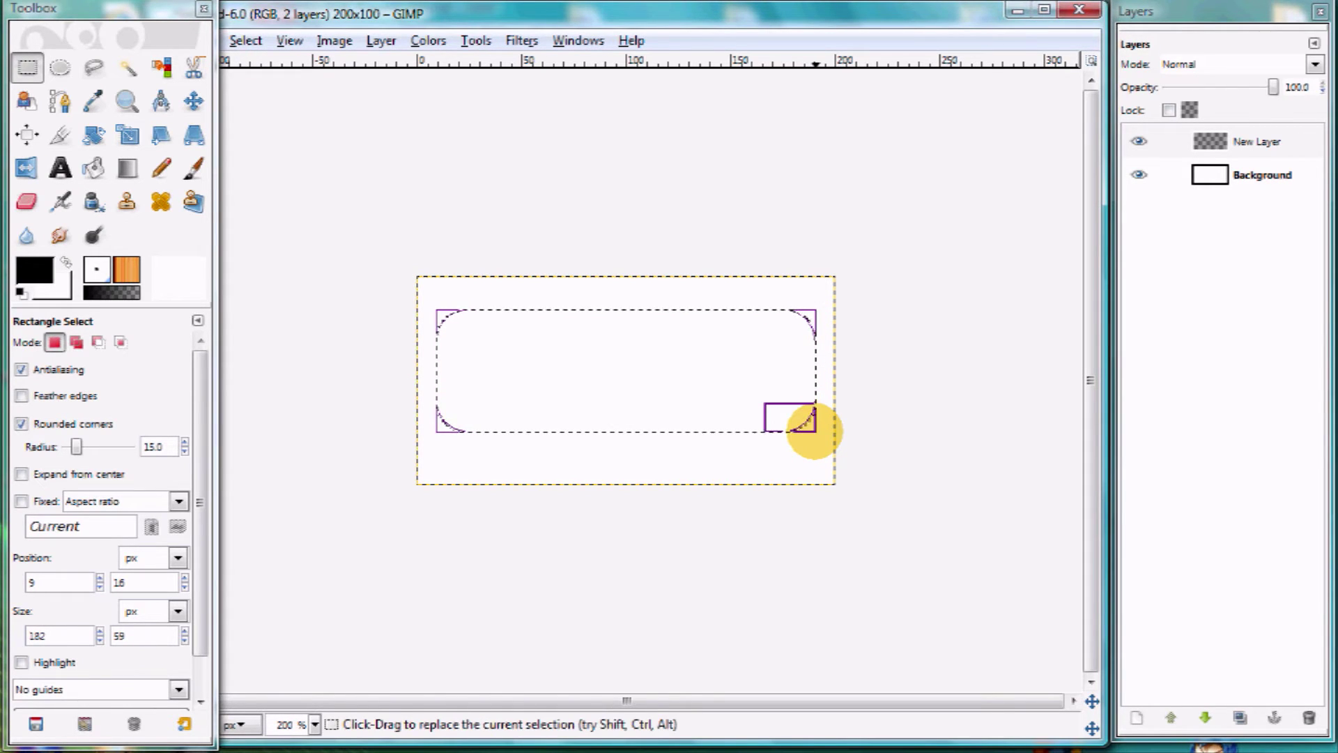
# - Set the foreground colour to blue 161aed and bucket-fill the rounded selection
pyautogui.click(33, 270)
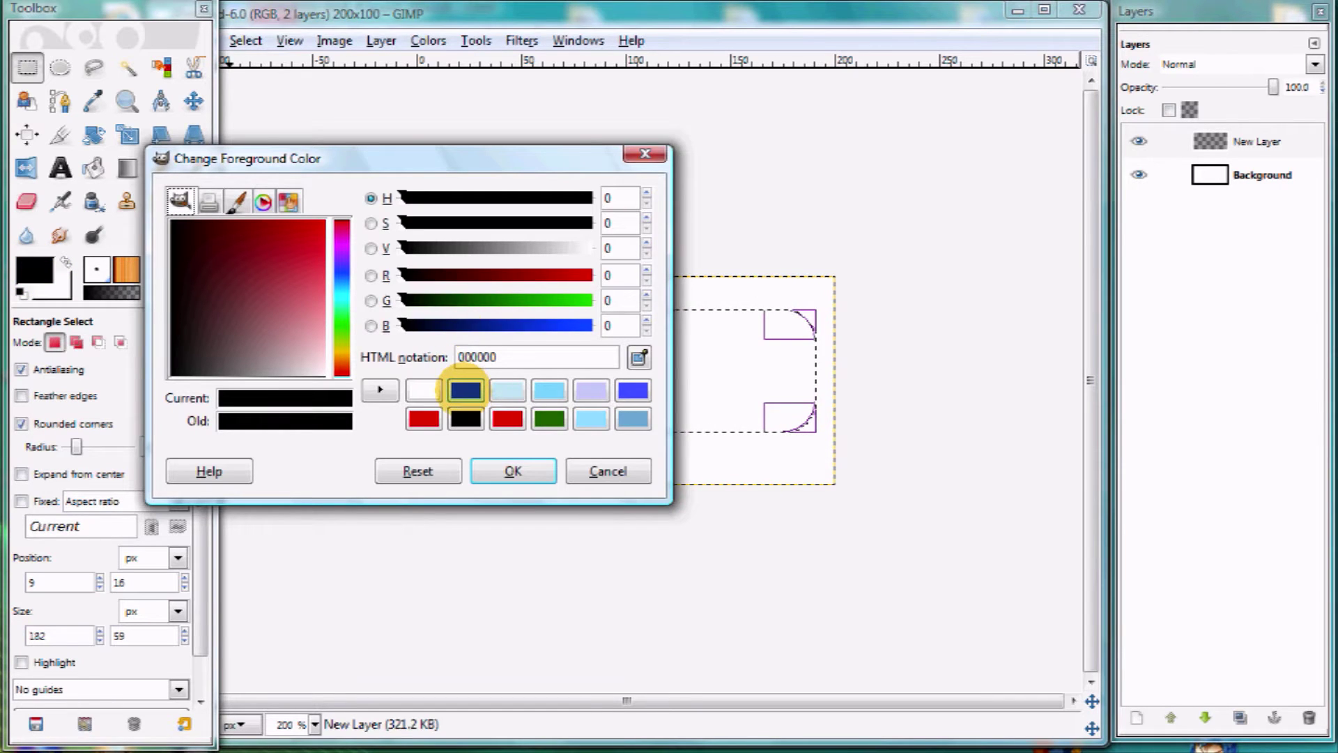
pyautogui.click(465, 390)
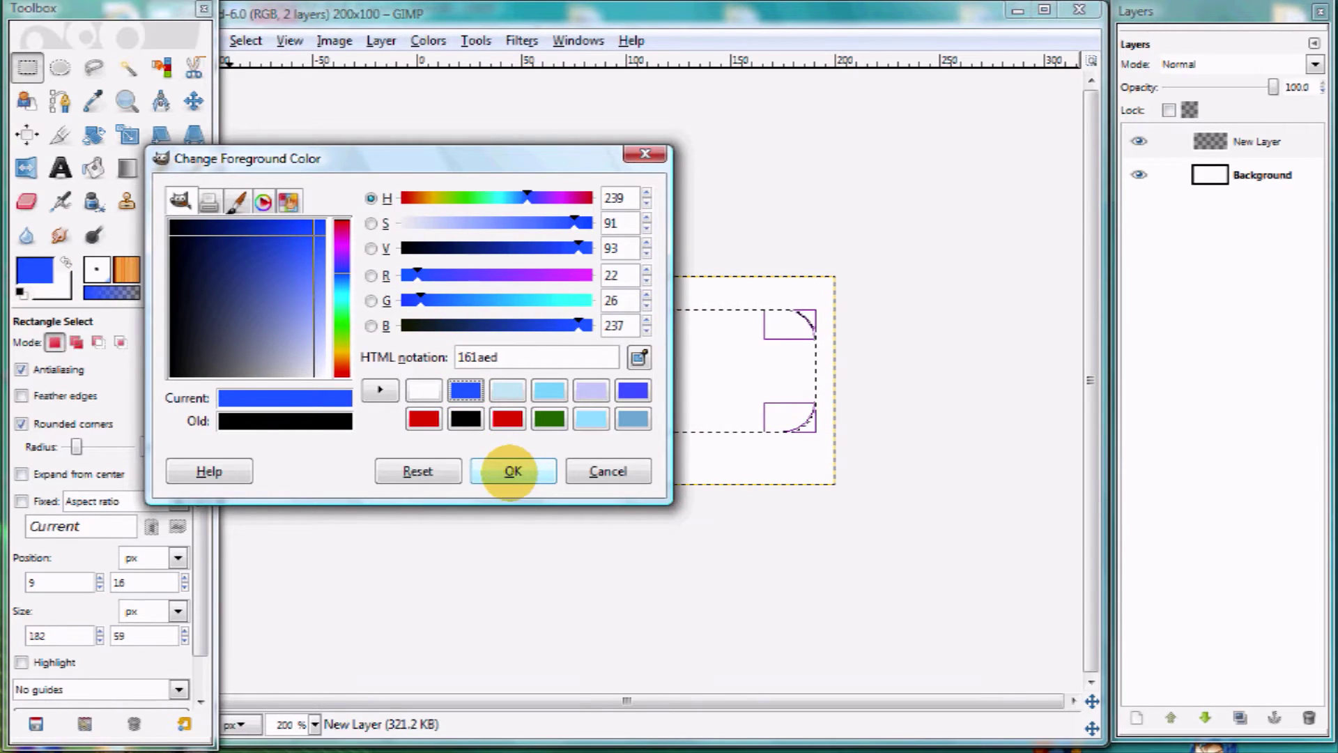
pyautogui.click(513, 471)
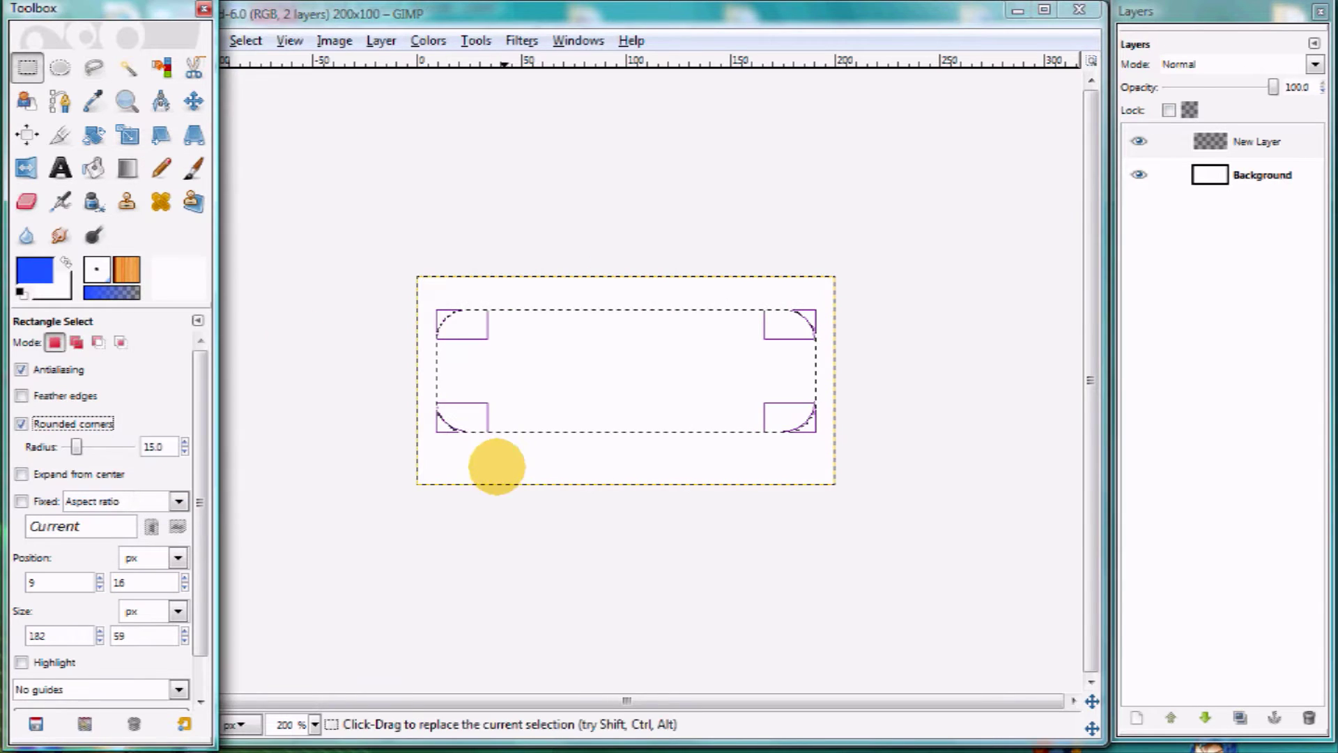
pyautogui.click(94, 168)
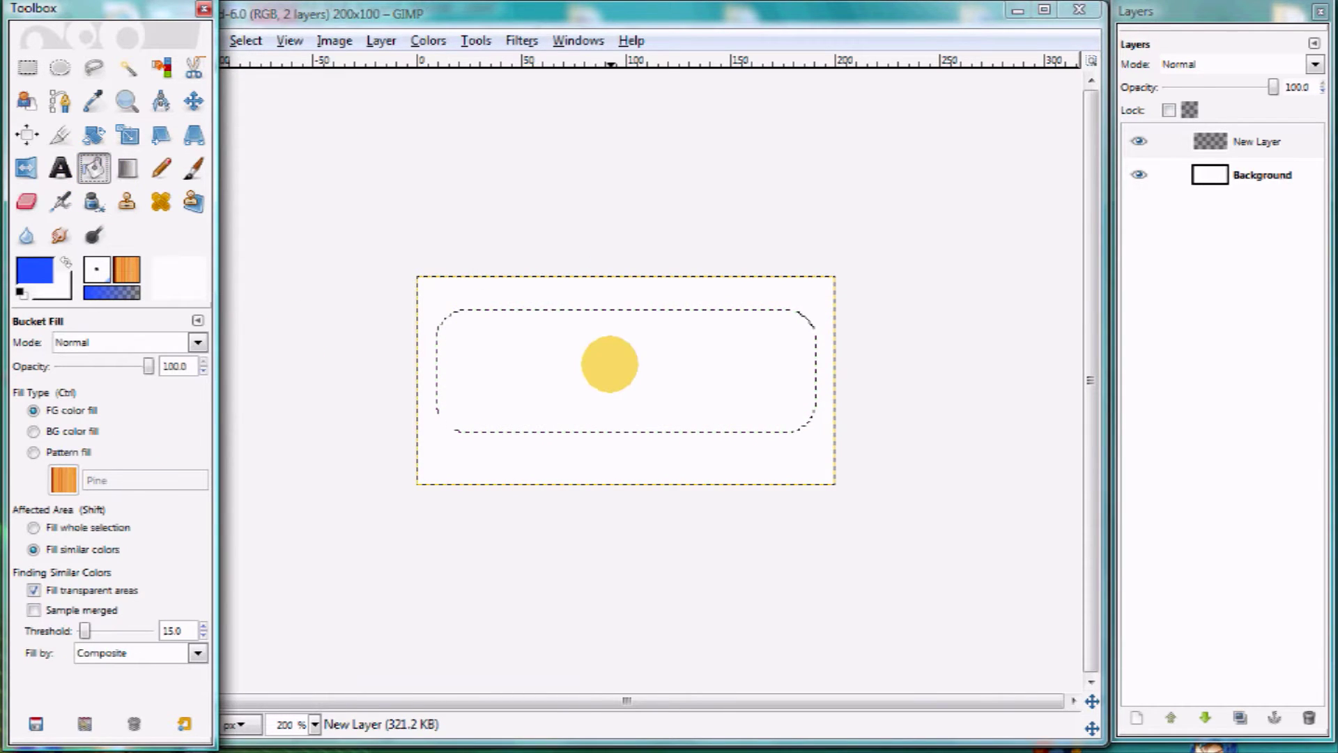
pyautogui.click(609, 364)
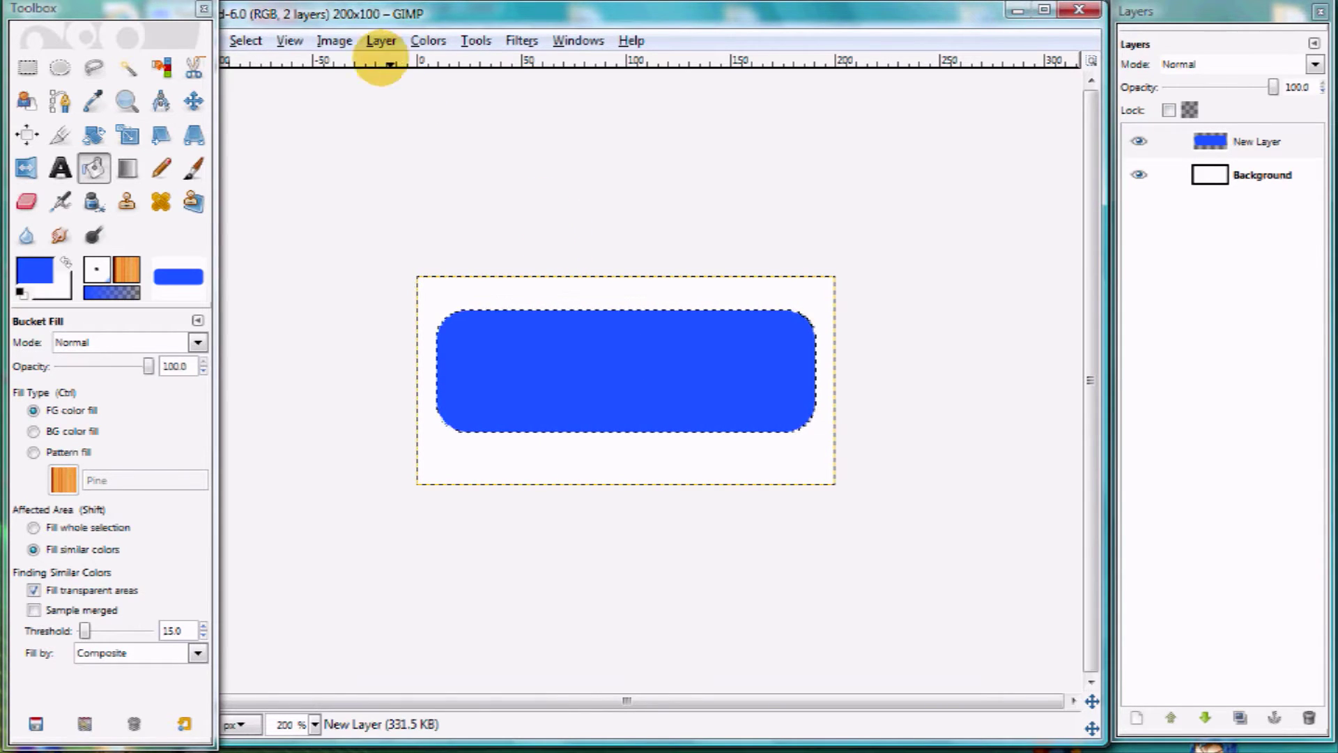
# - Add transparent New Layer#1 and shrink the rounded selection by 1 pixel
pyautogui.click(380, 40)
pyautogui.click(385, 60)
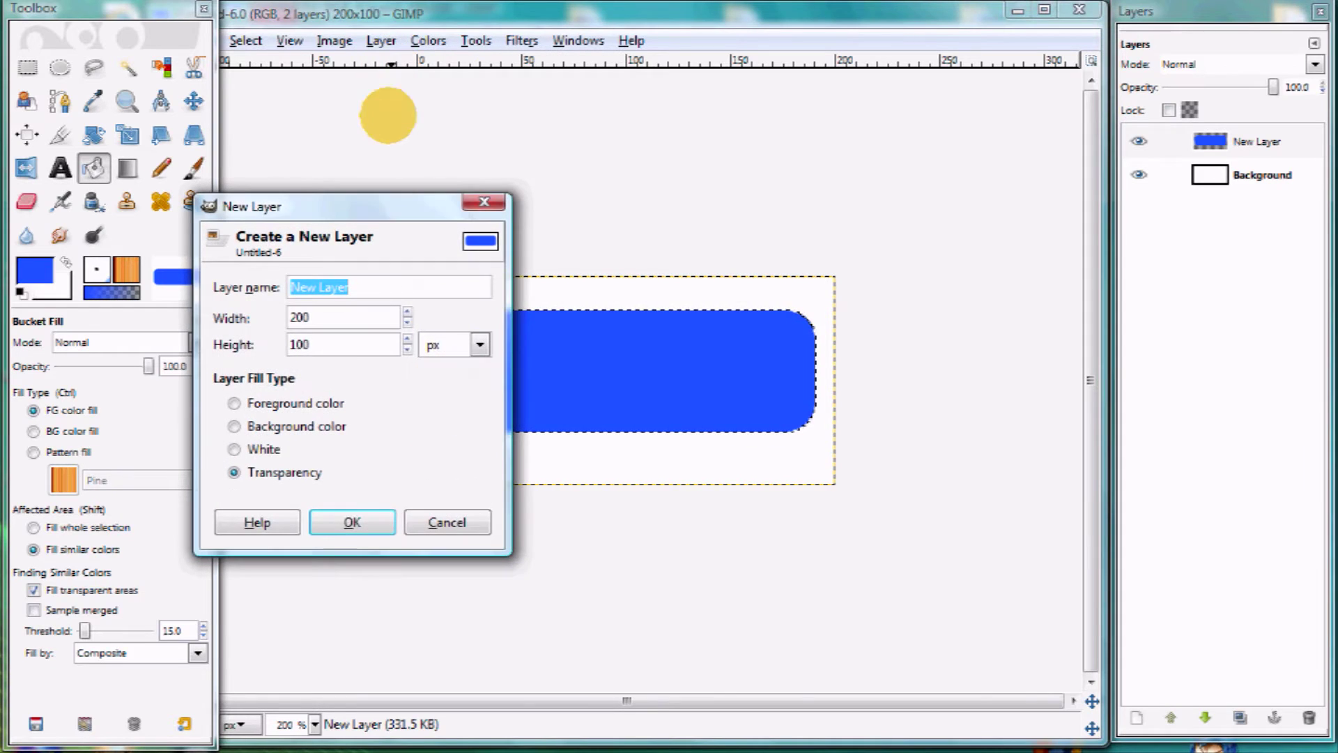
pyautogui.click(351, 523)
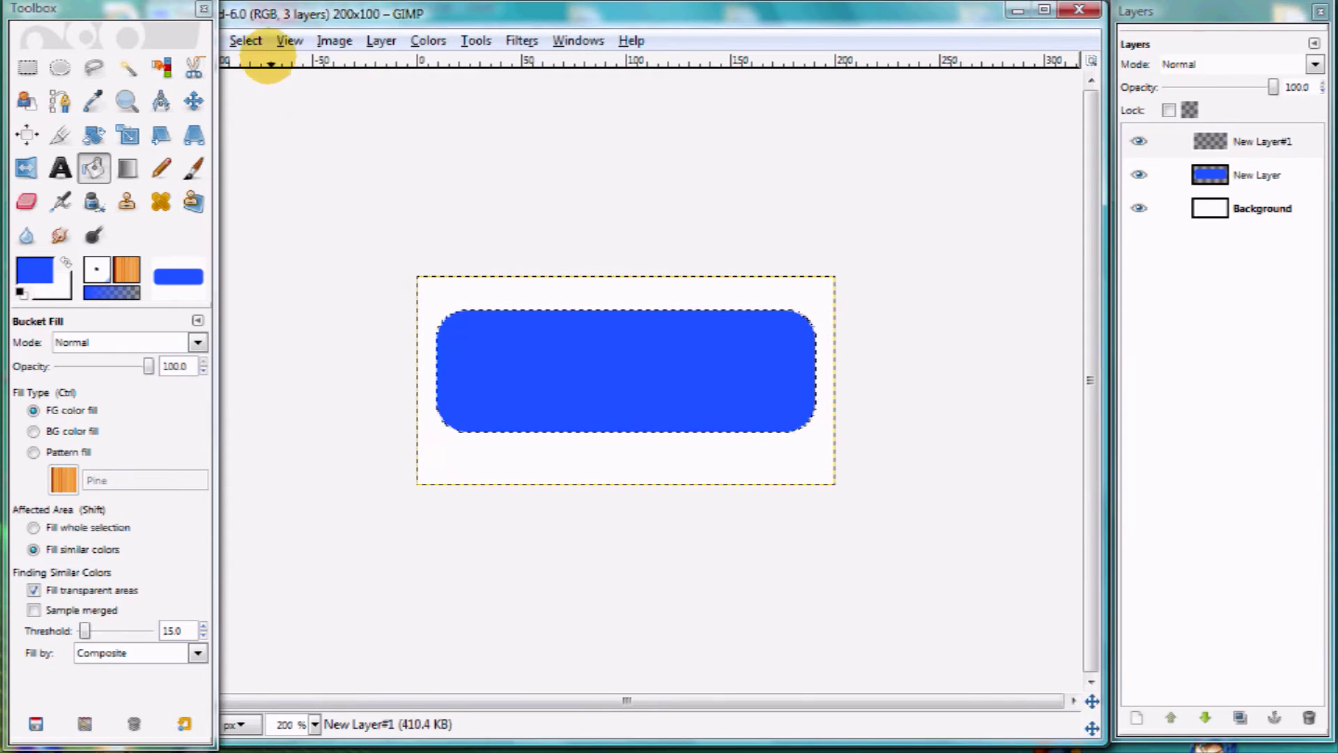
pyautogui.click(246, 40)
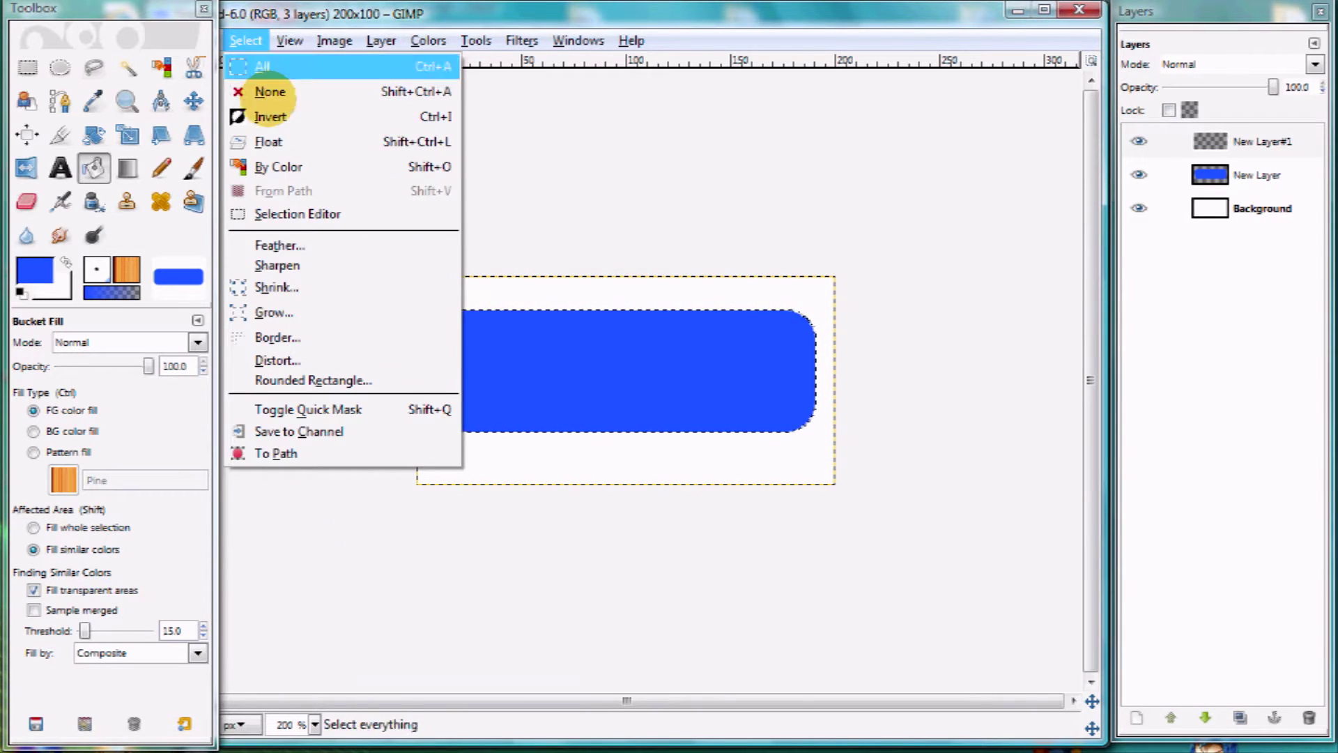
pyautogui.click(276, 287)
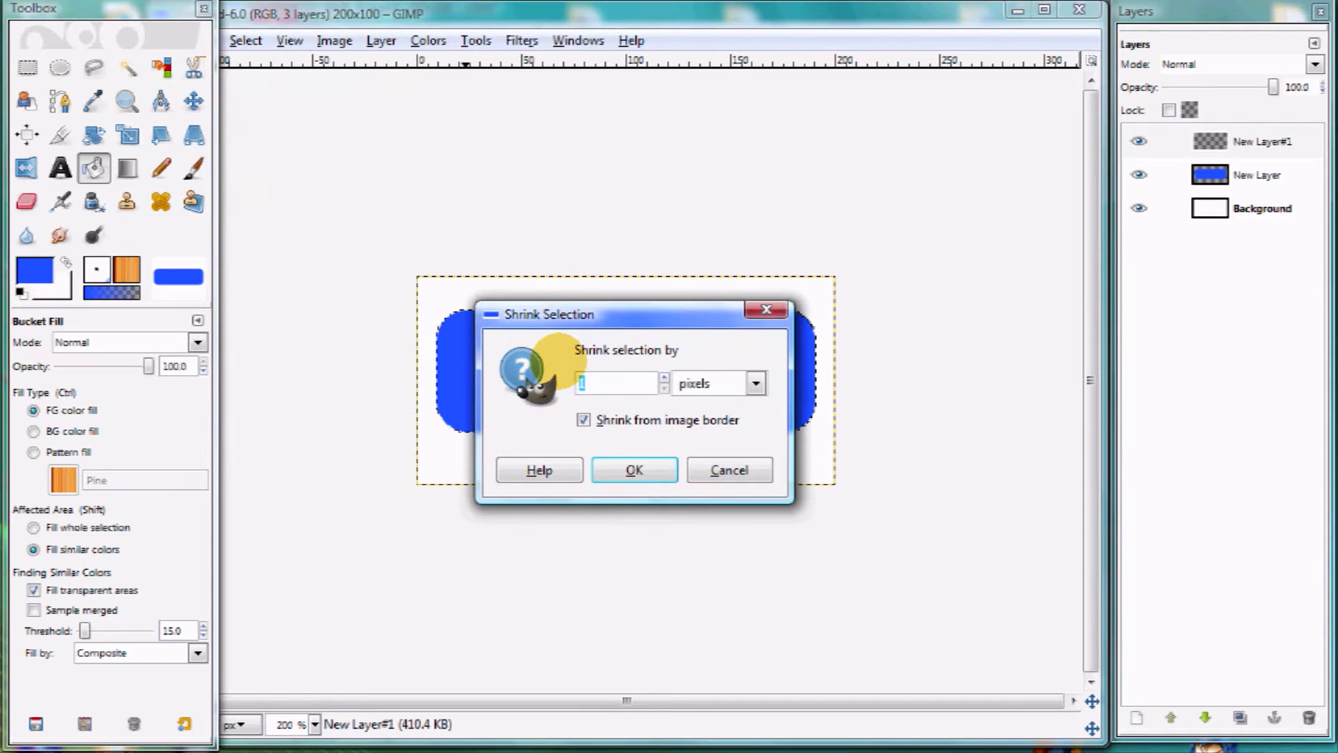
pyautogui.click(633, 469)
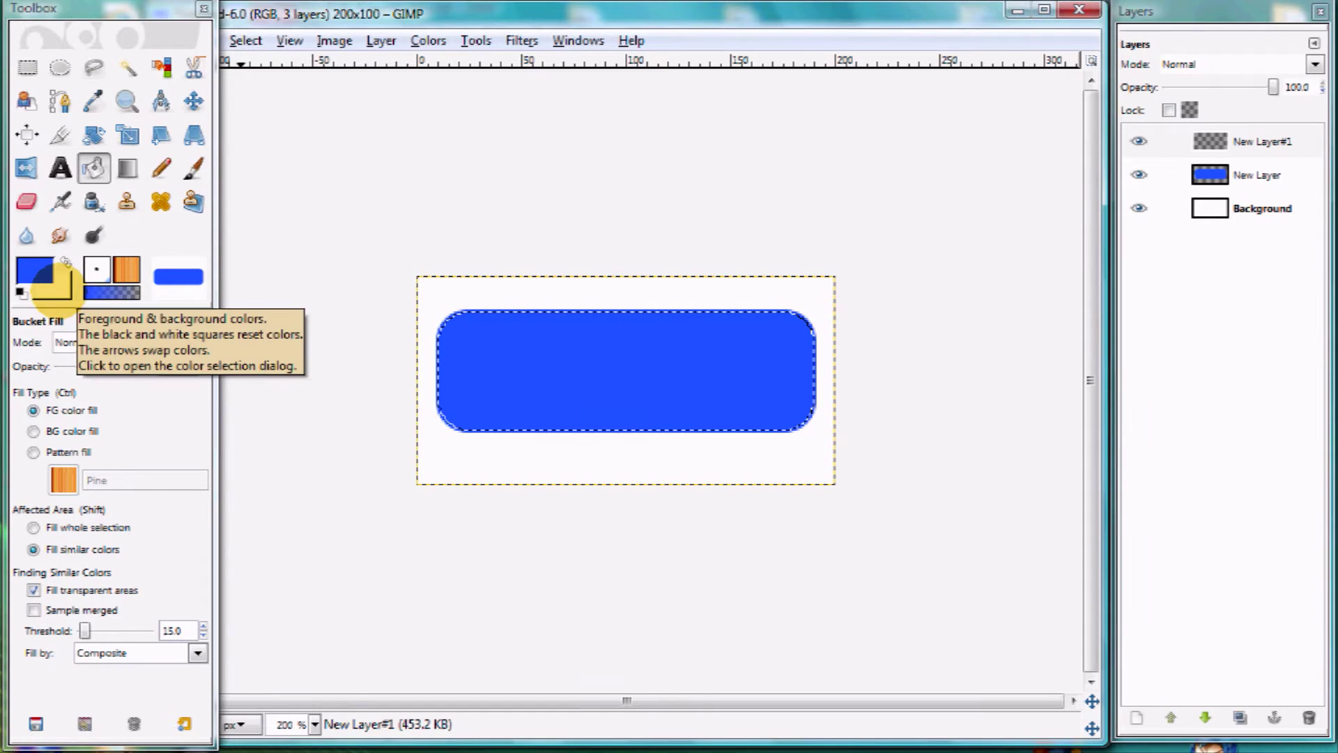
pyautogui.click(59, 289)
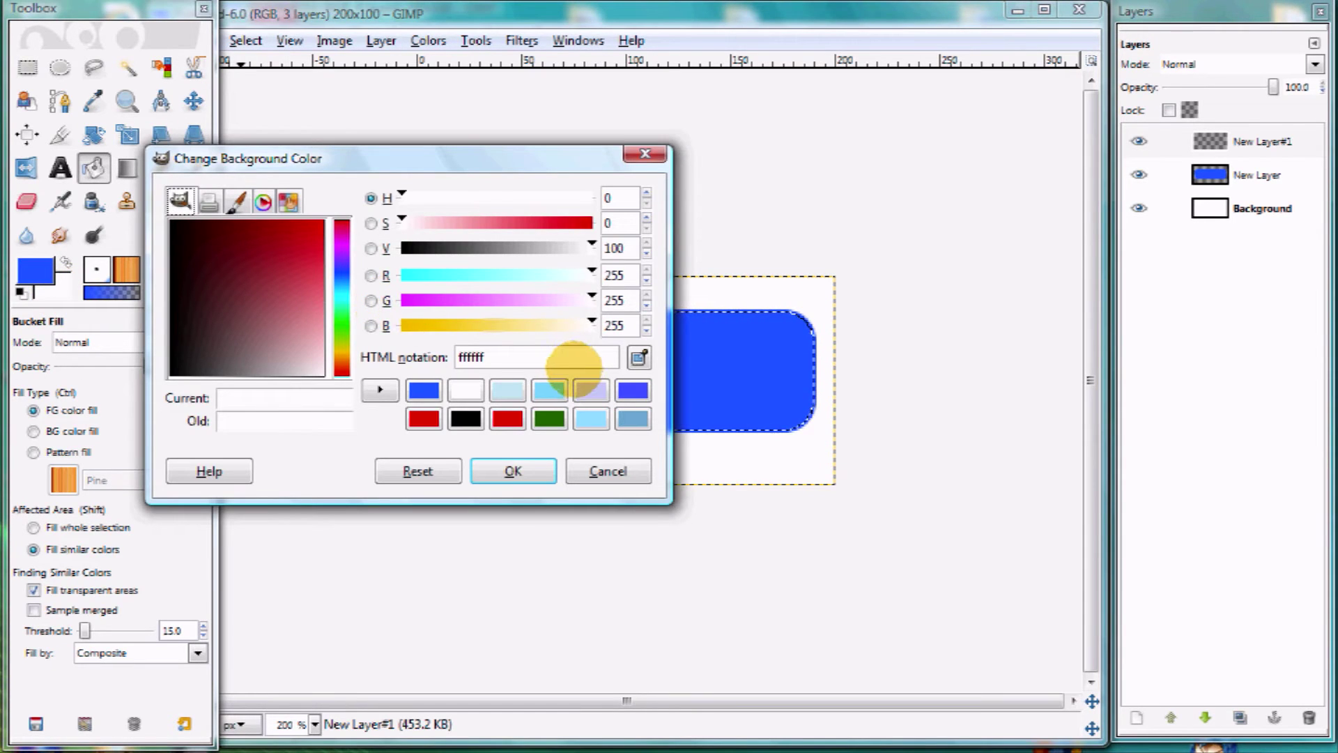
# - Set background to light blue bbdaed and drag an FG to BG (RGB) gradient at ~75% opacity down the button
pyautogui.click(503, 390)
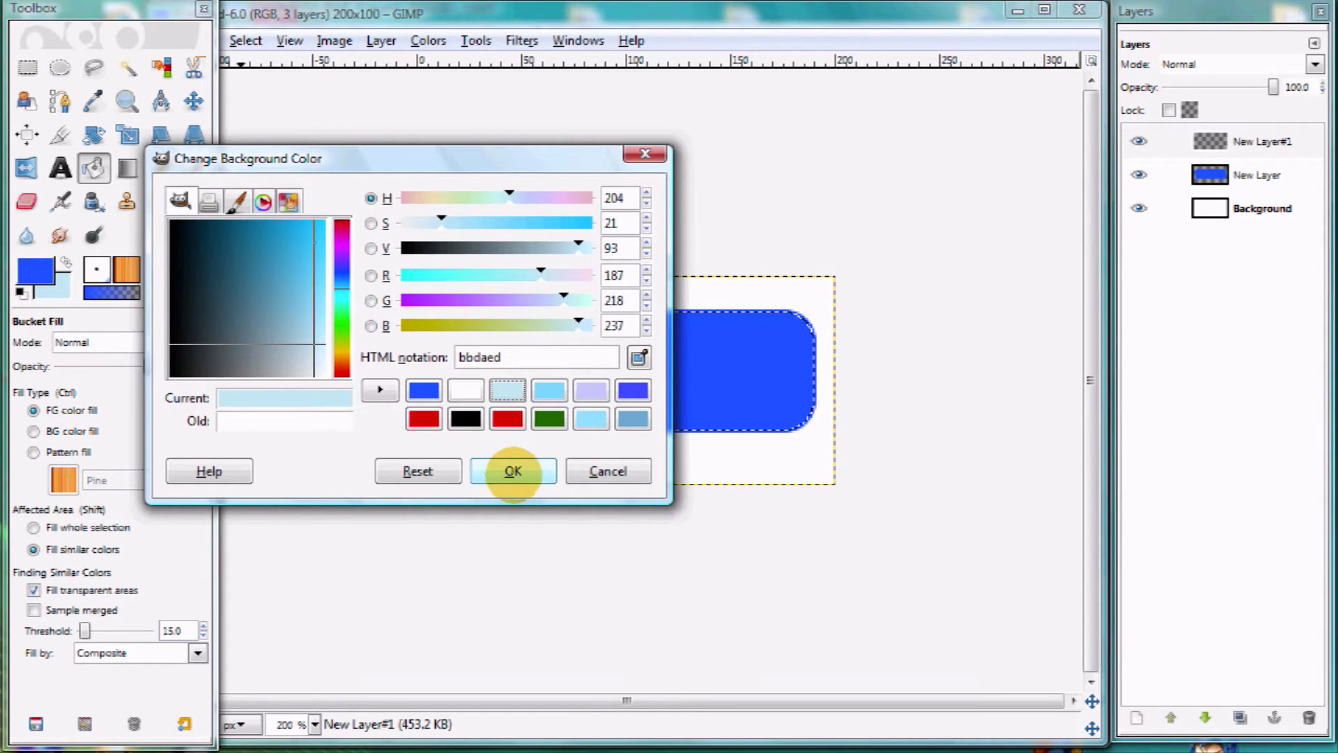
pyautogui.click(513, 471)
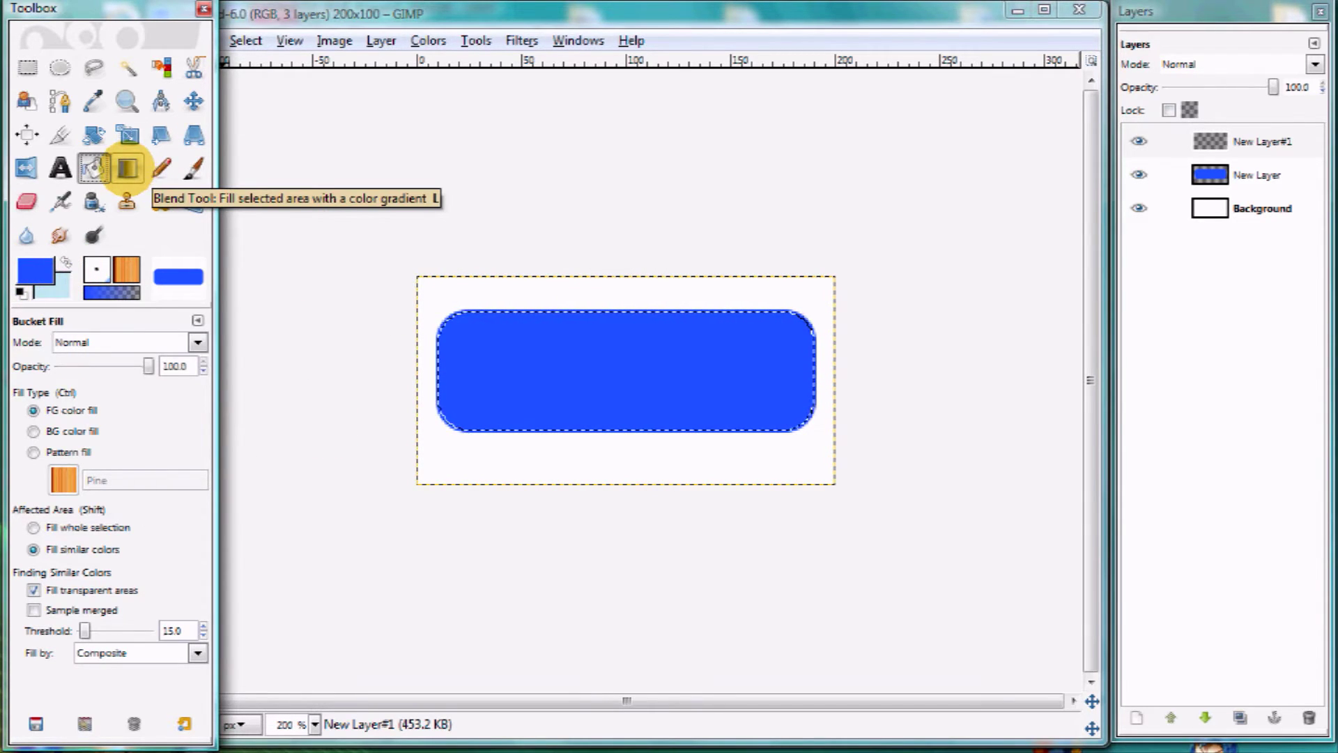
pyautogui.click(127, 168)
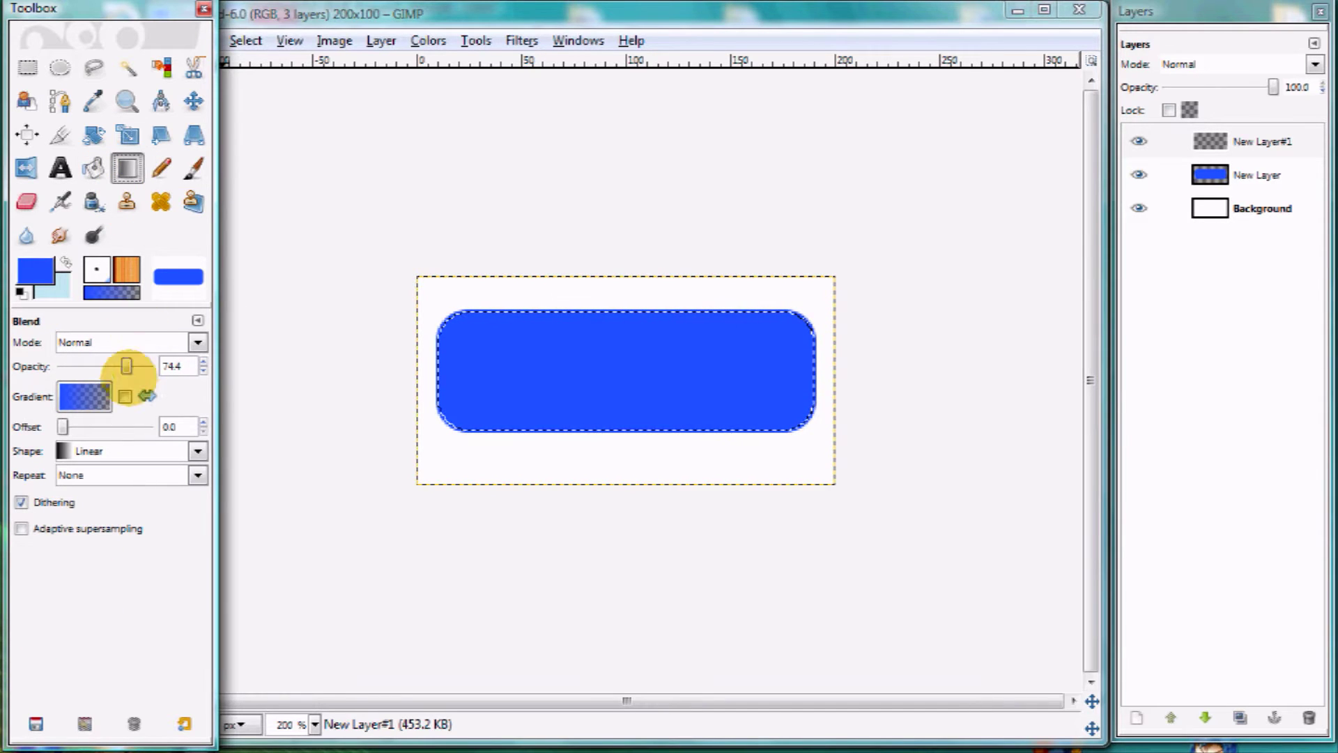
pyautogui.click(83, 397)
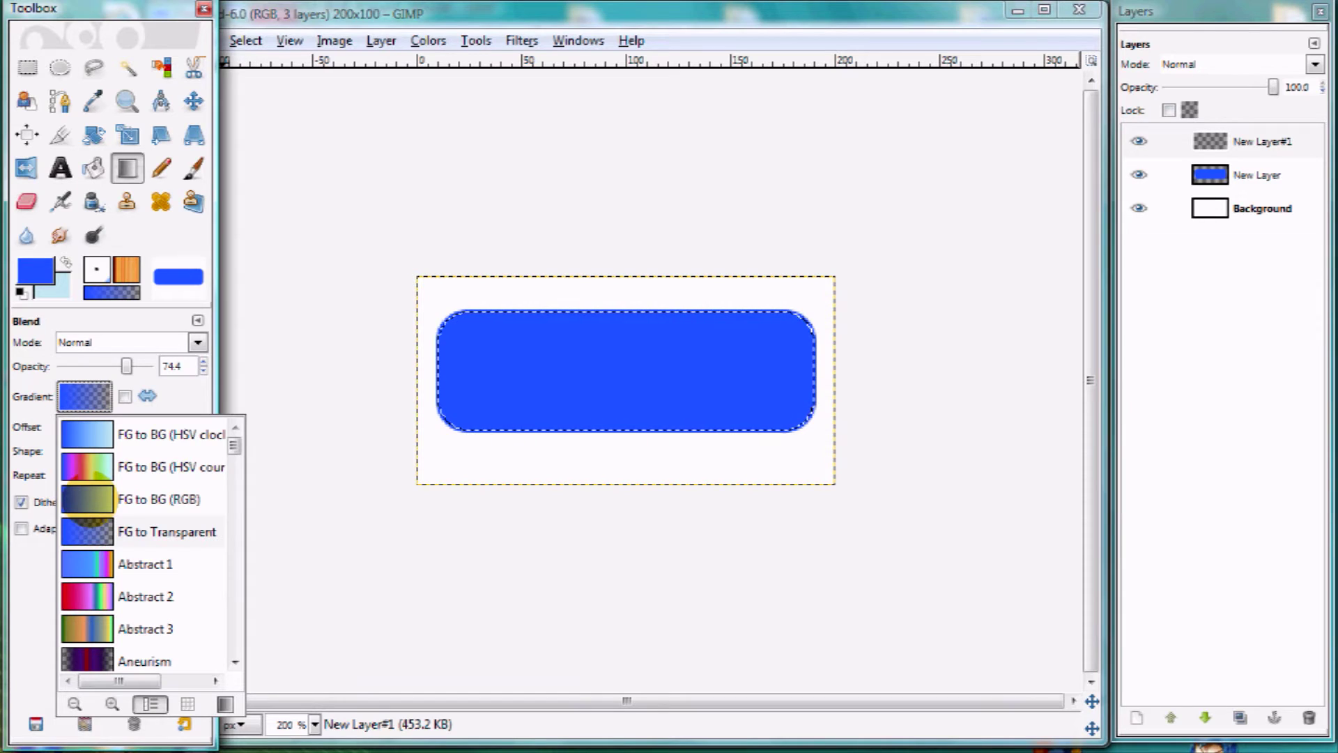
pyautogui.click(87, 499)
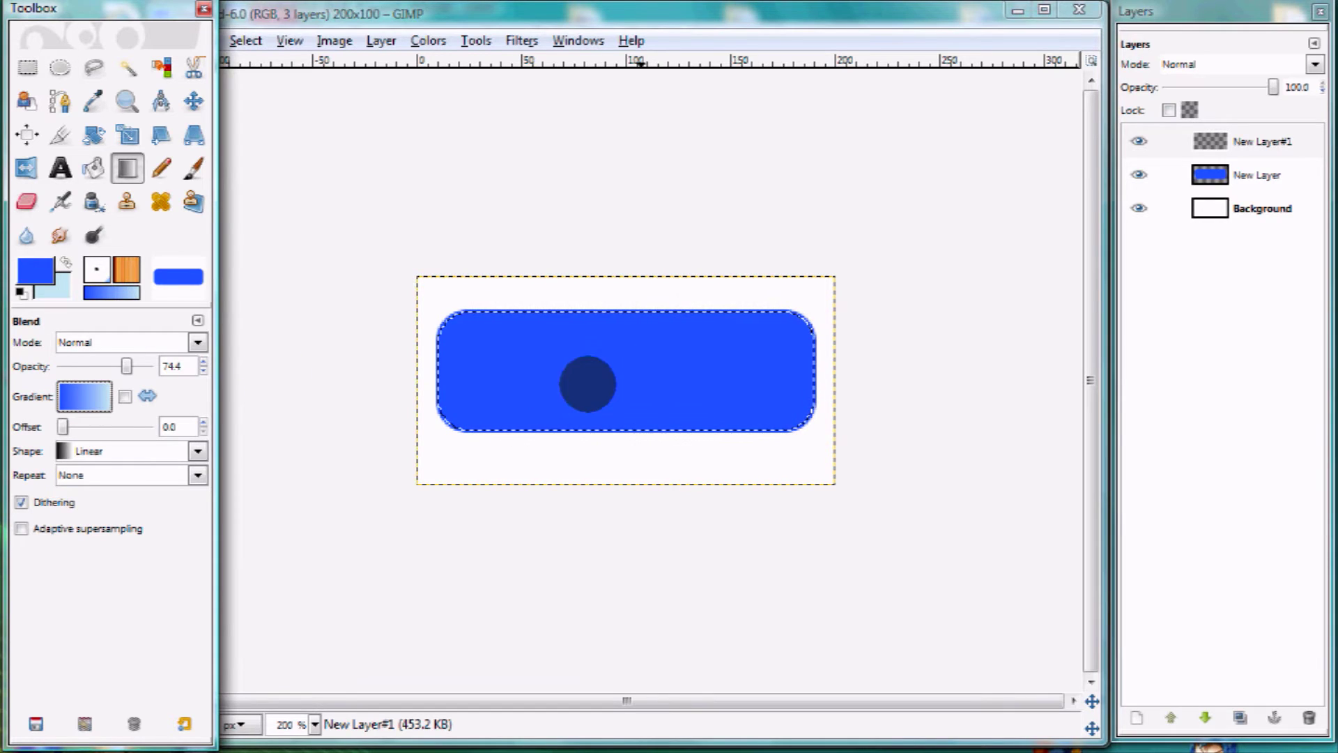
pyautogui.moveTo(126, 366)
pyautogui.mouseDown()
pyautogui.moveTo(91, 366)
pyautogui.moveTo(126, 366)
pyautogui.mouseUp()
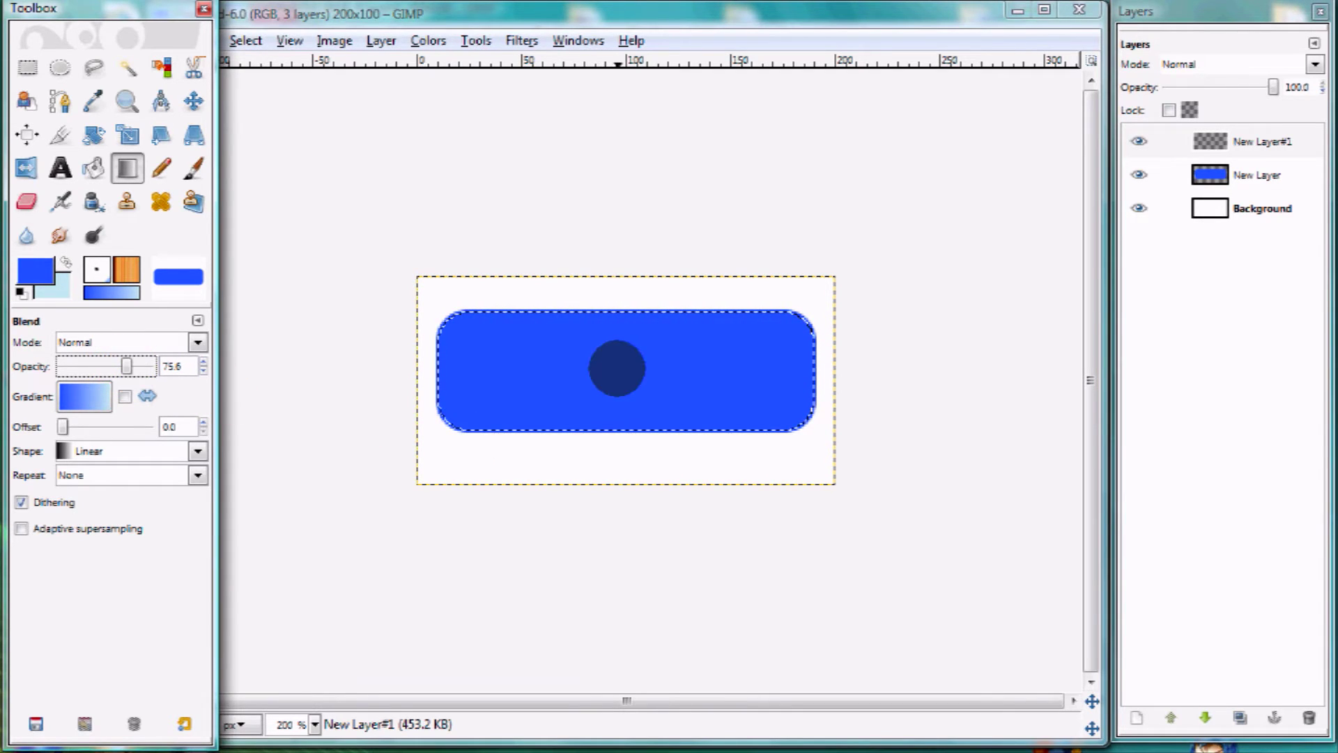
pyautogui.moveTo(617, 367); pyautogui.dragTo(619, 424)
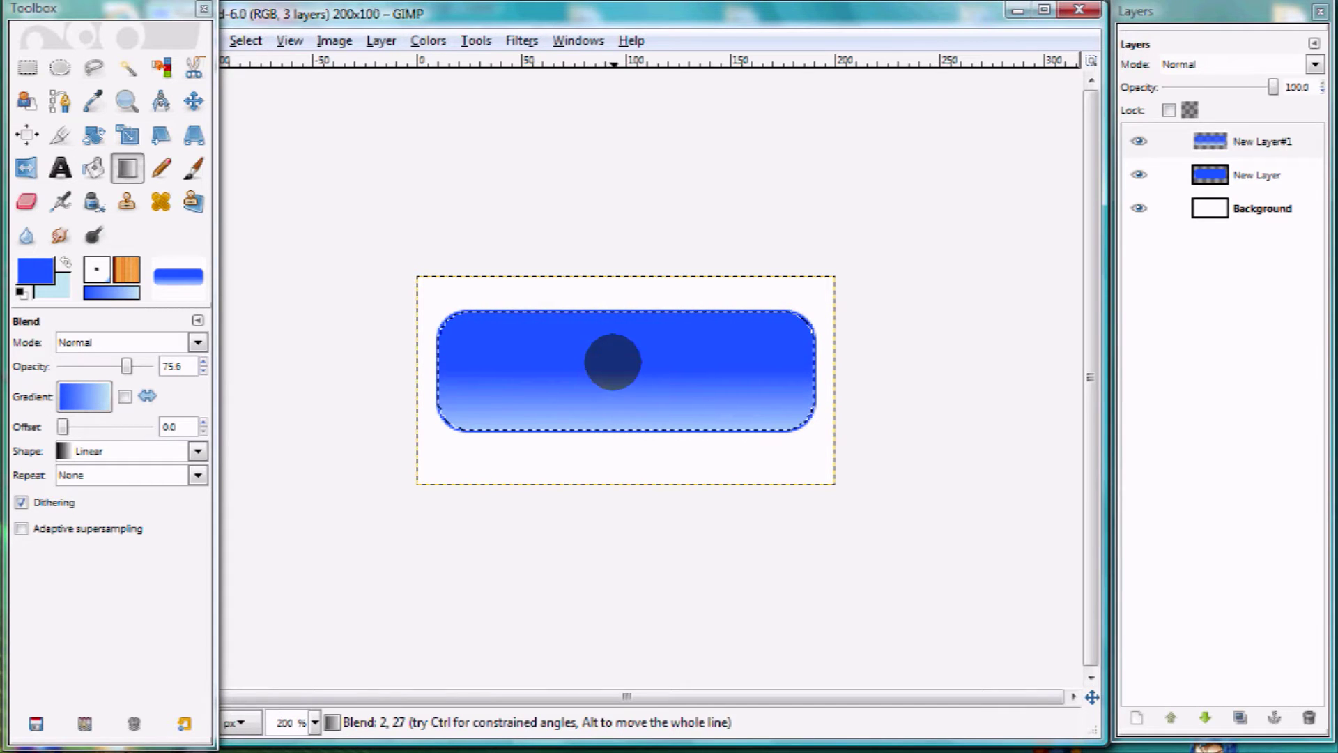
pyautogui.click(381, 41)
# - Add transparent New Layer#2 and select a rounded strip across the button's top
pyautogui.click(403, 63)
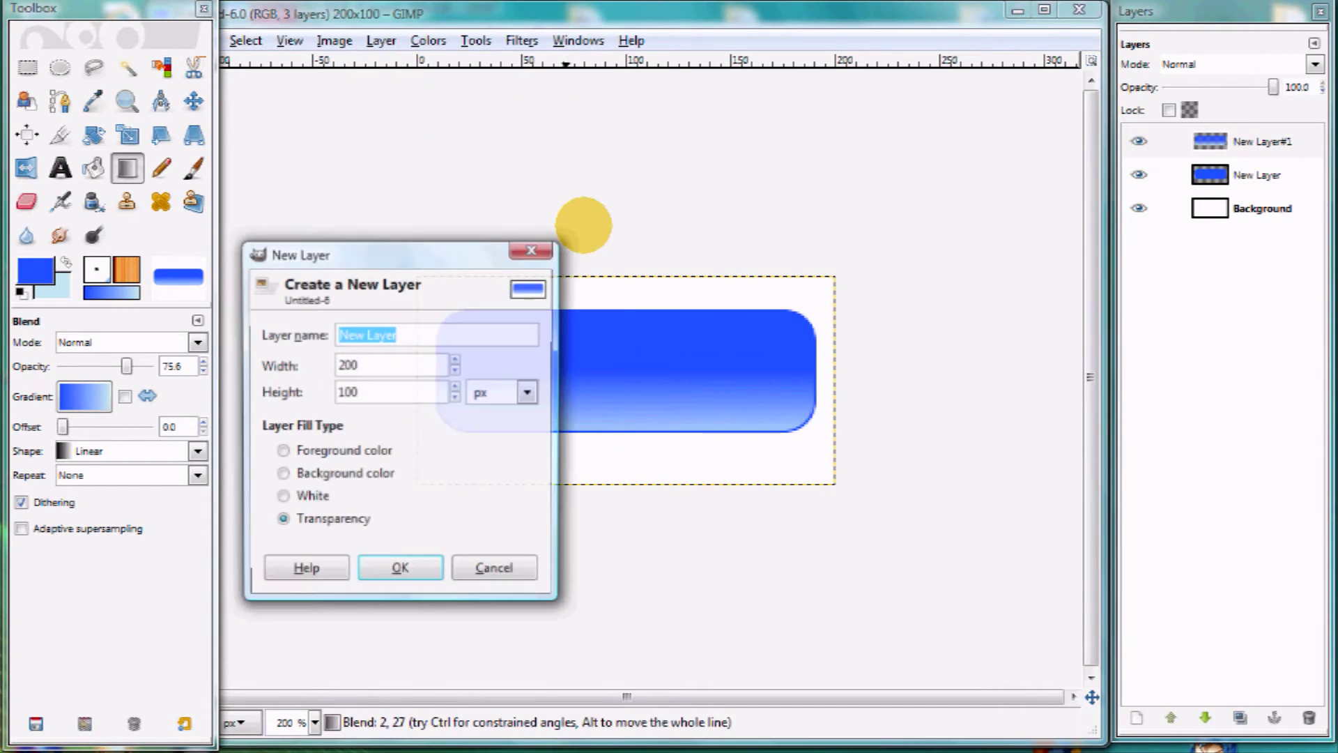
pyautogui.click(401, 564)
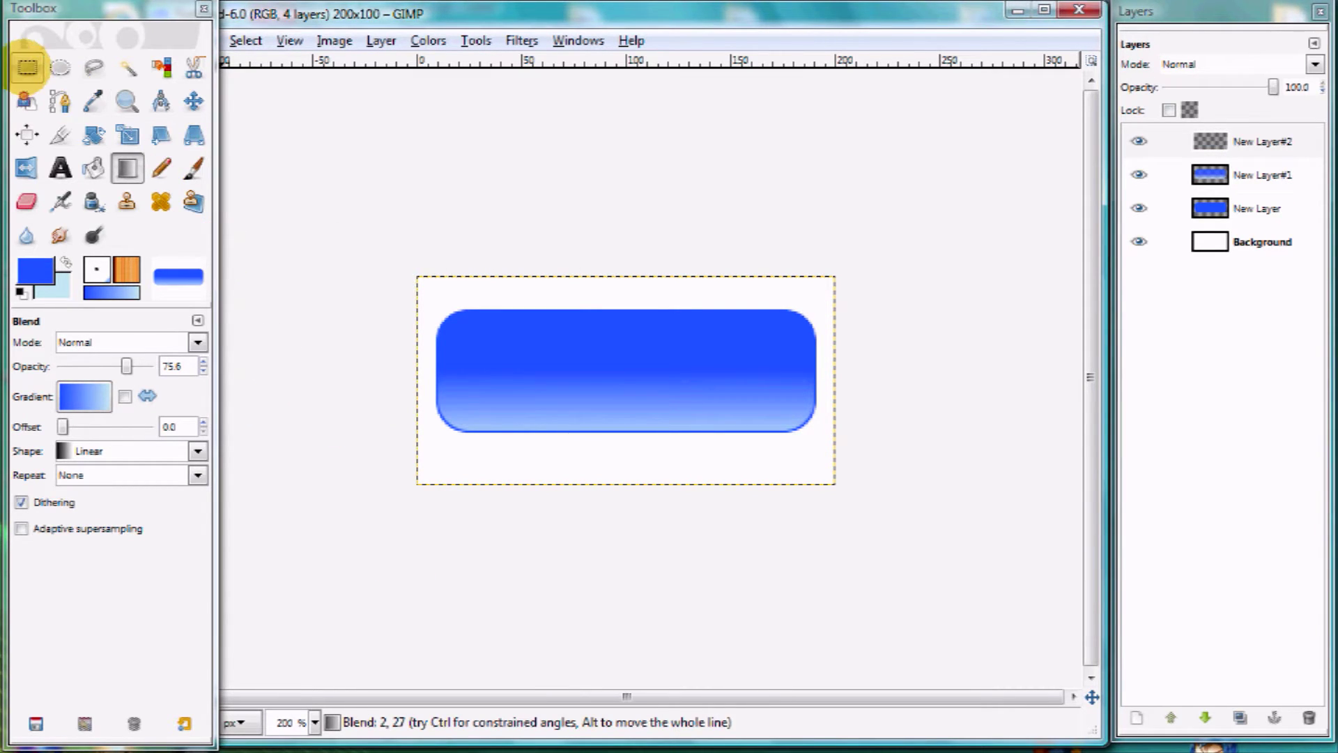
pyautogui.click(27, 67)
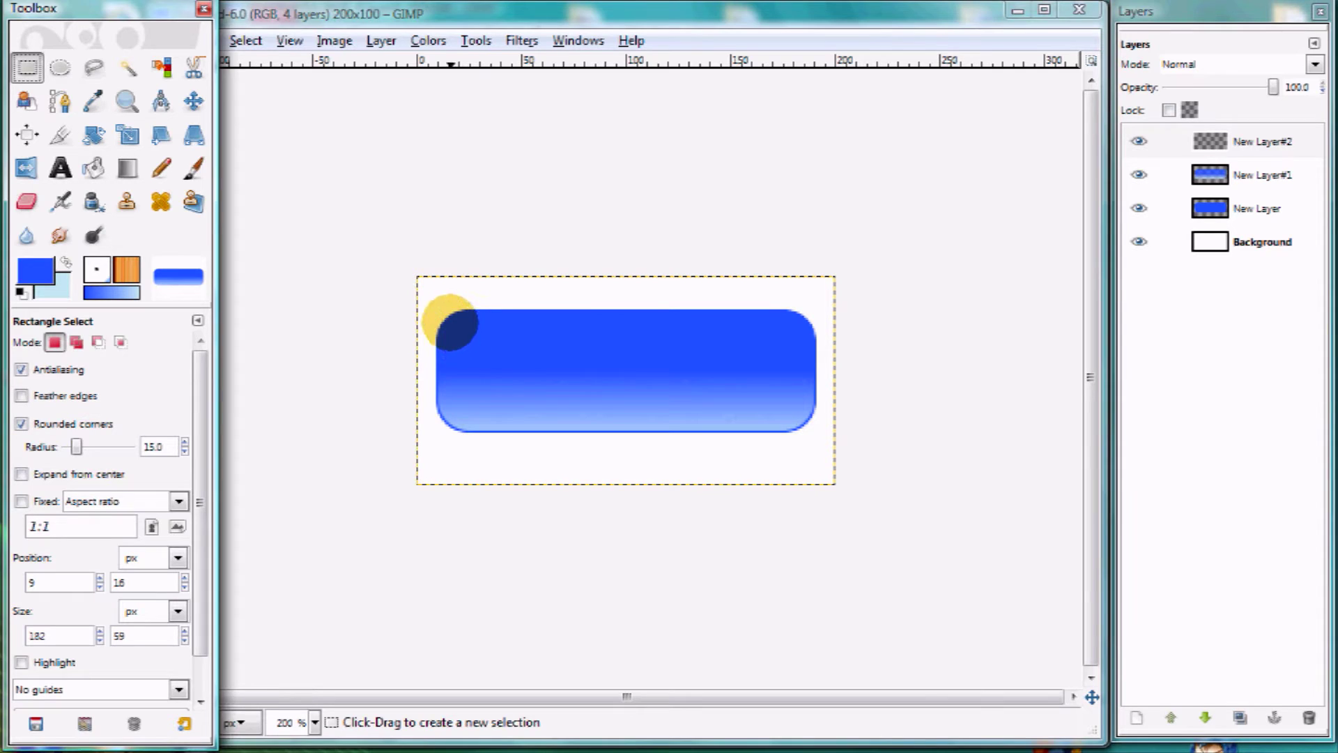
pyautogui.moveTo(450, 323); pyautogui.dragTo(807, 374)
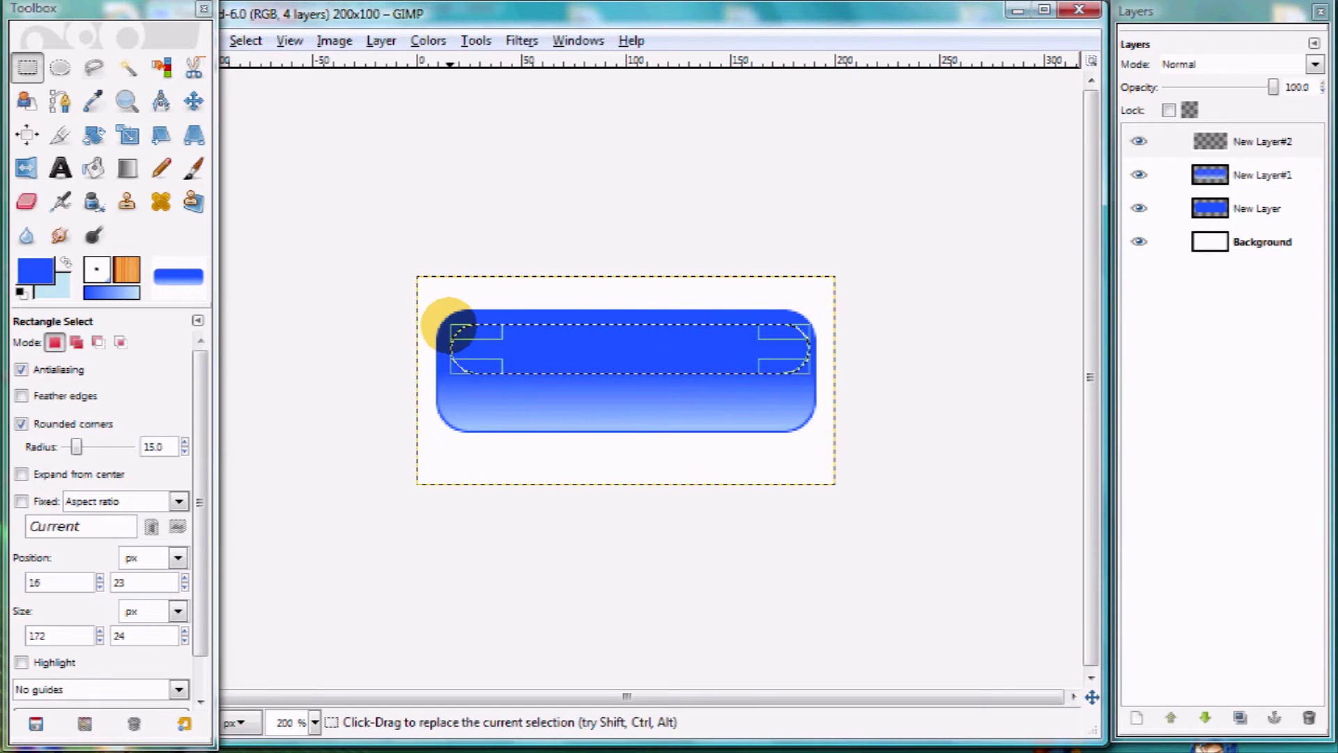
pyautogui.moveTo(447, 326); pyautogui.dragTo(441, 320)
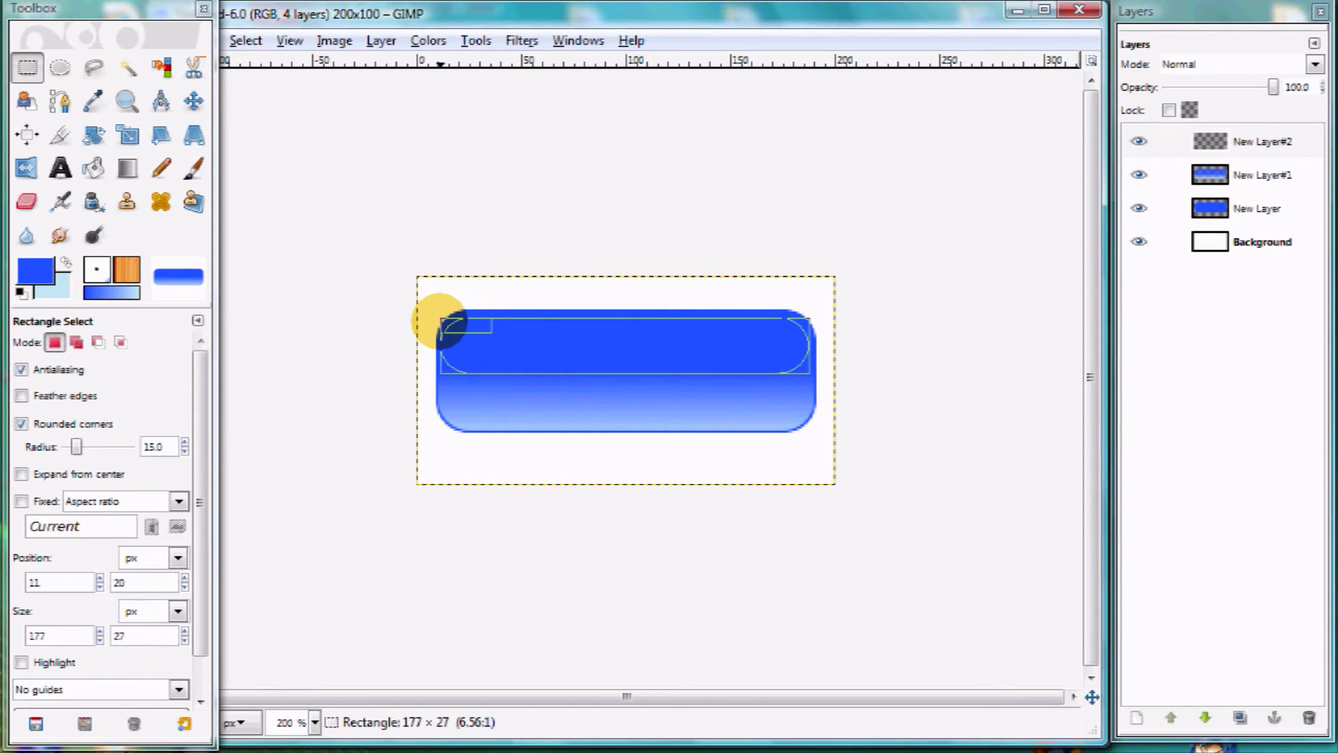
pyautogui.moveTo(441, 321); pyautogui.dragTo(440, 321)
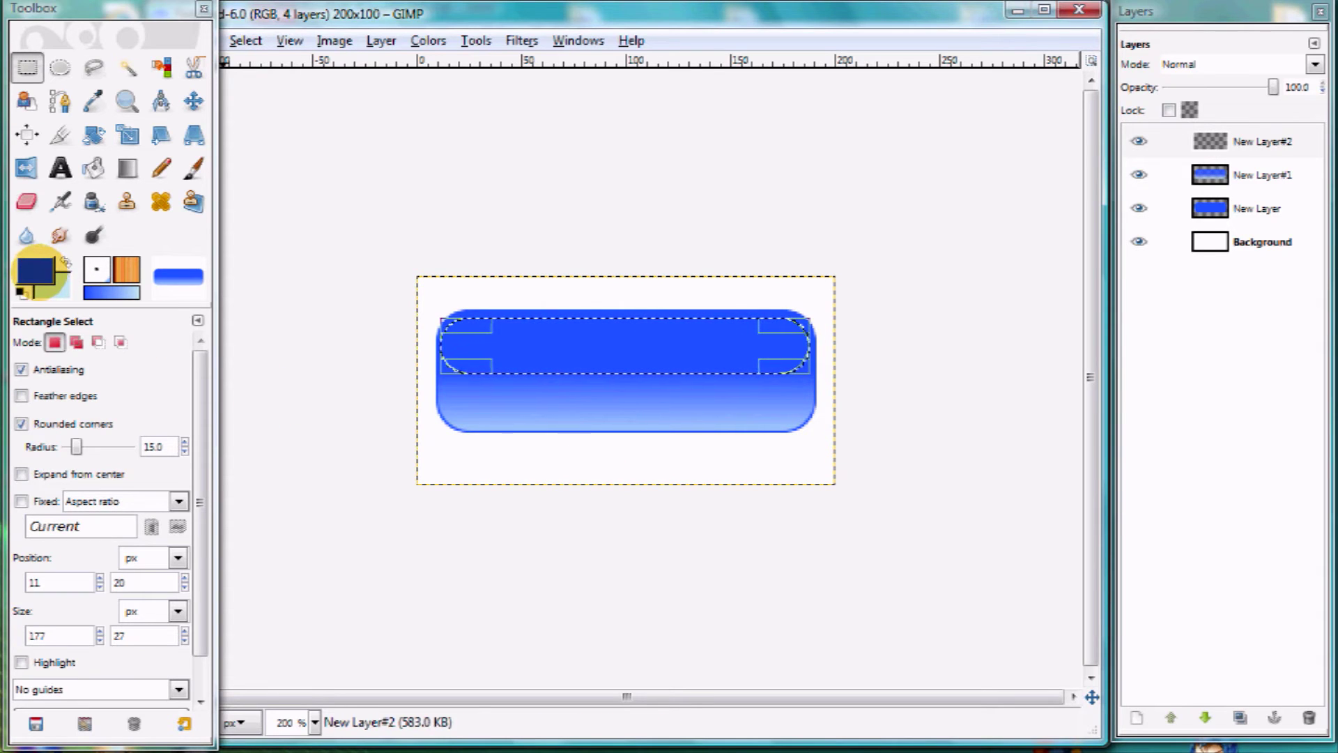
# - Set the foreground to white and fill the strip with an FG to Transparent gradient downward
pyautogui.click(36, 272)
pyautogui.click(507, 391)
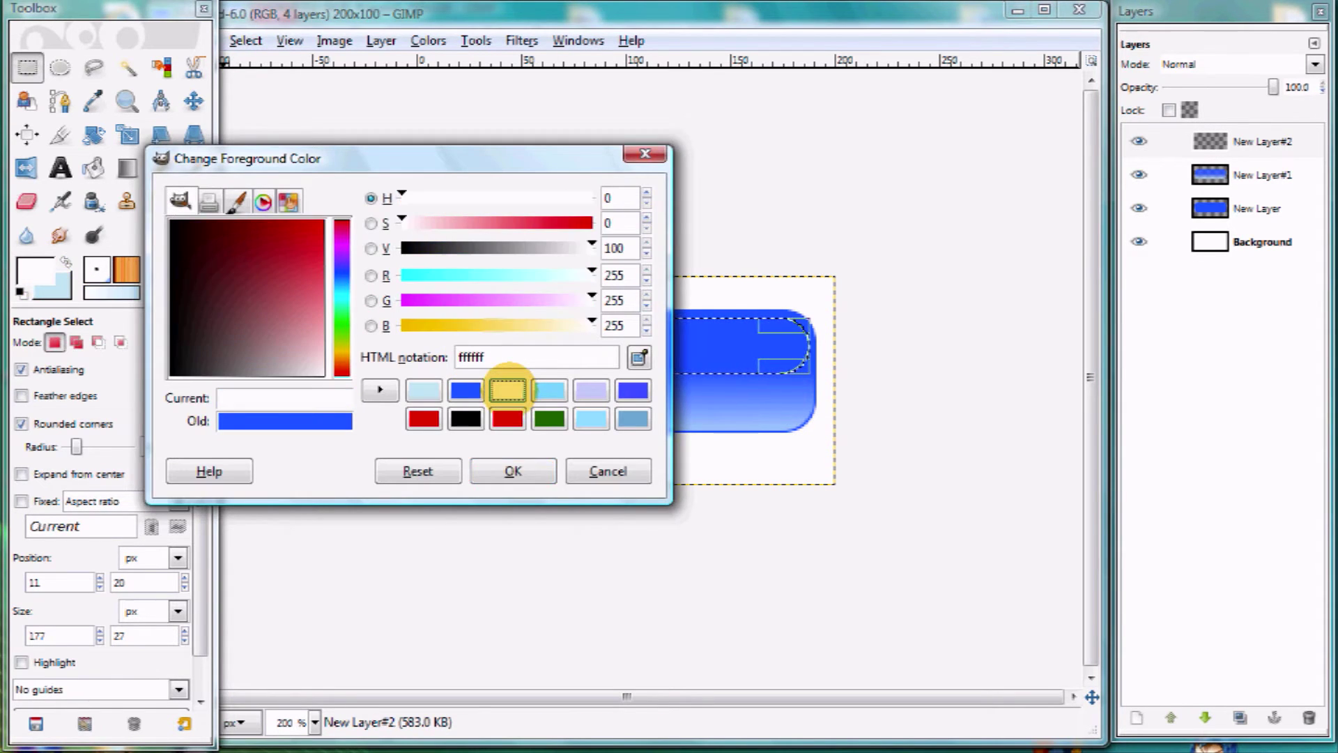
pyautogui.click(513, 471)
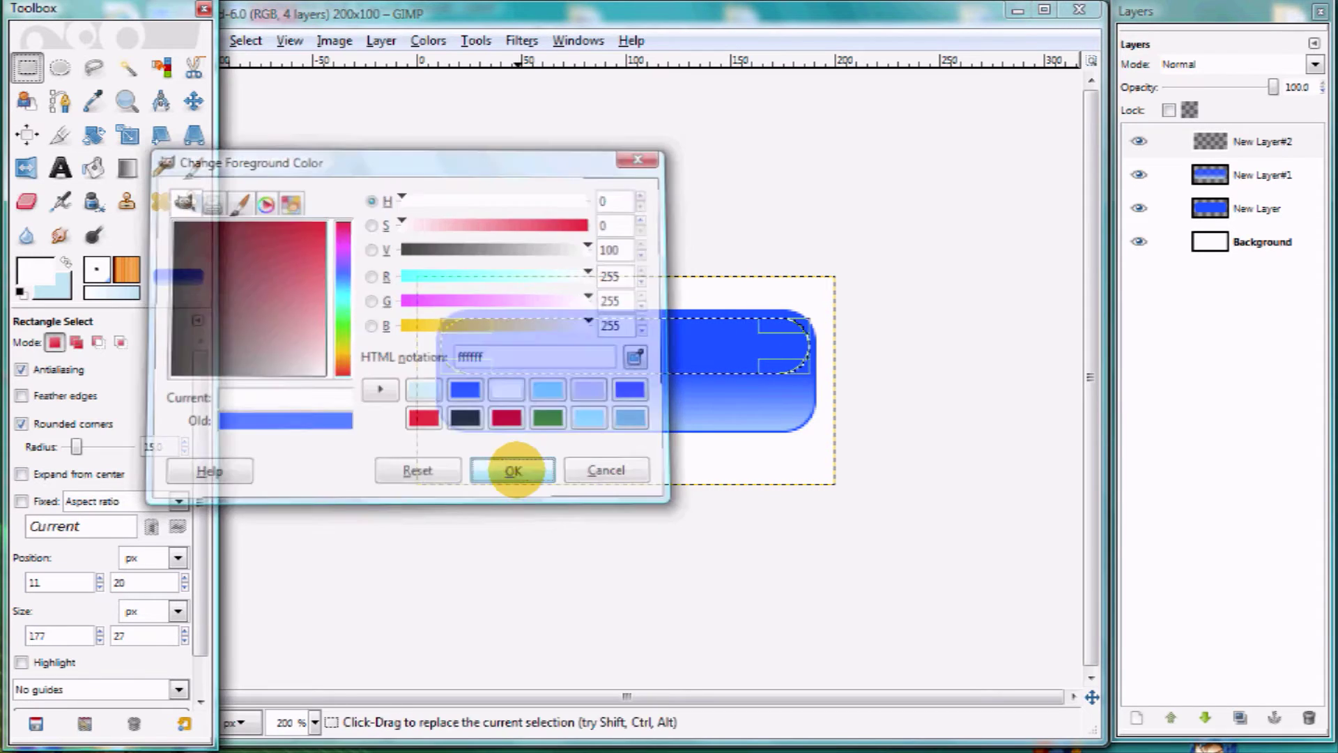
pyautogui.click(127, 168)
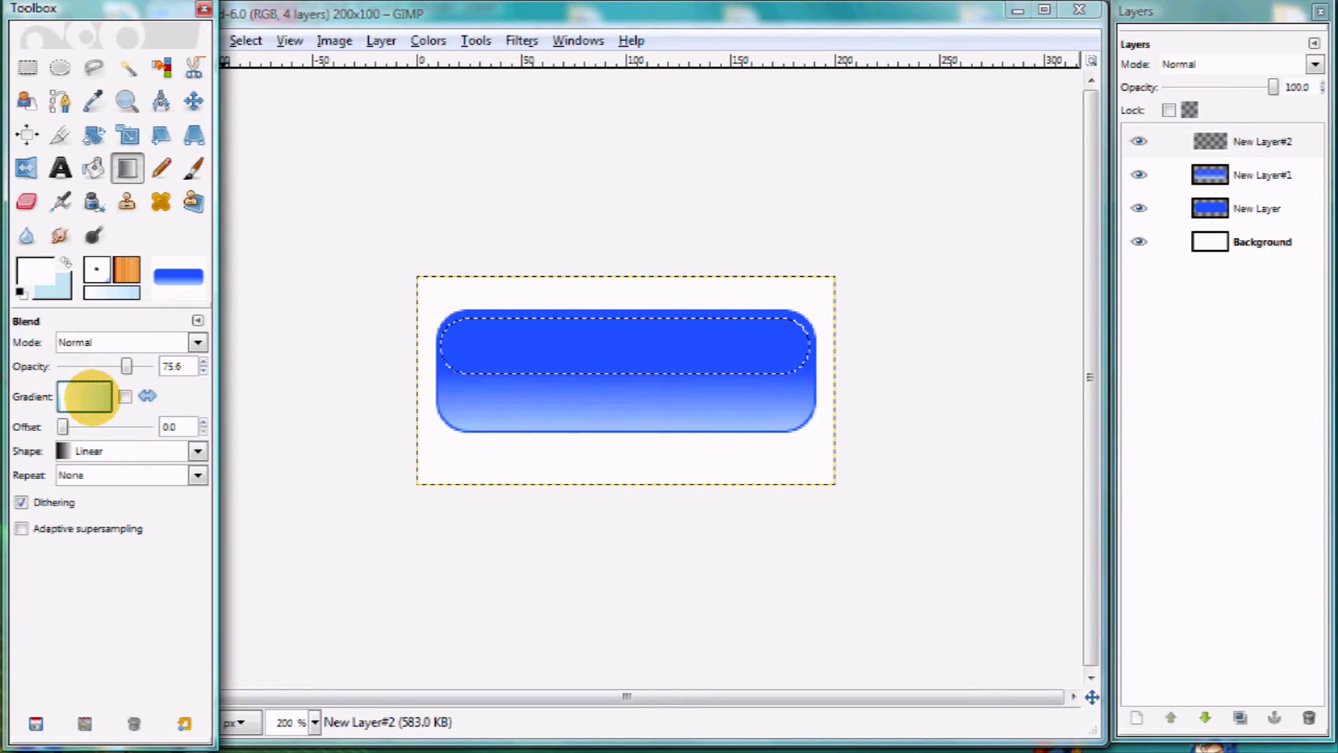
pyautogui.click(85, 396)
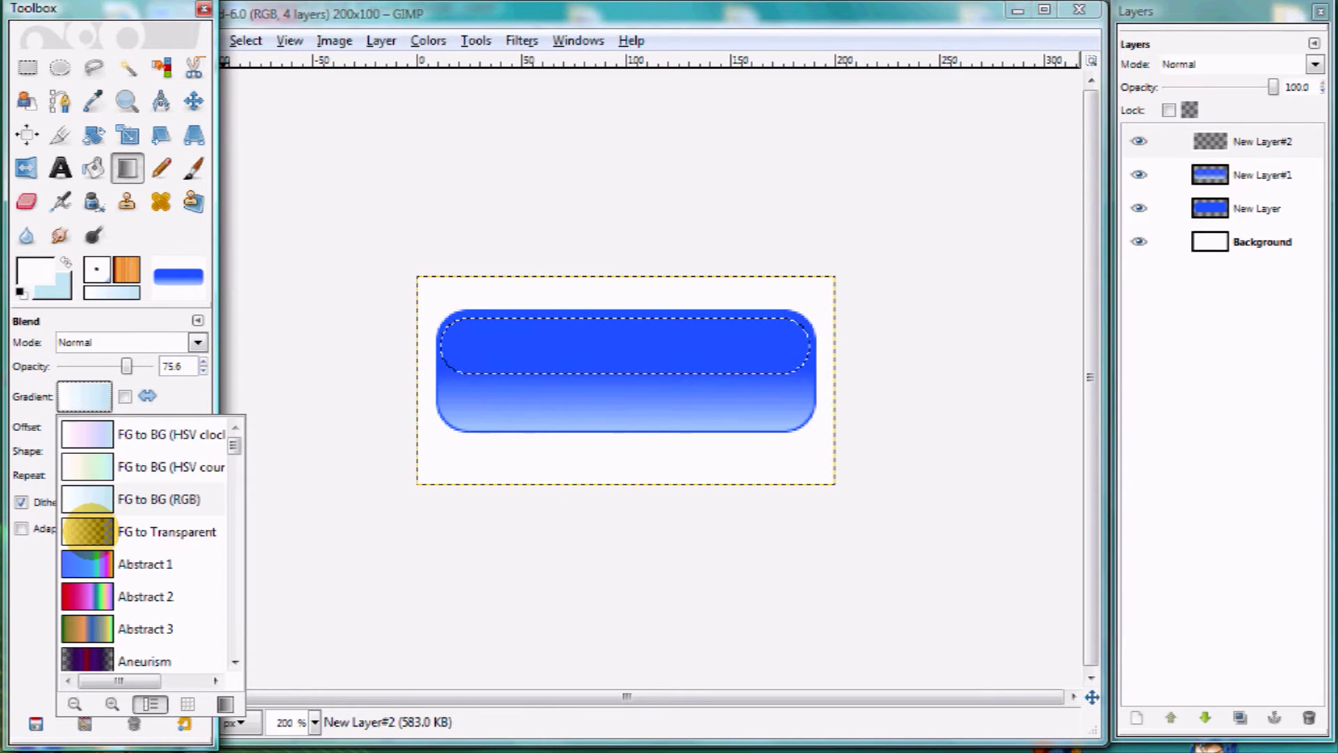
pyautogui.doubleClick(88, 532)
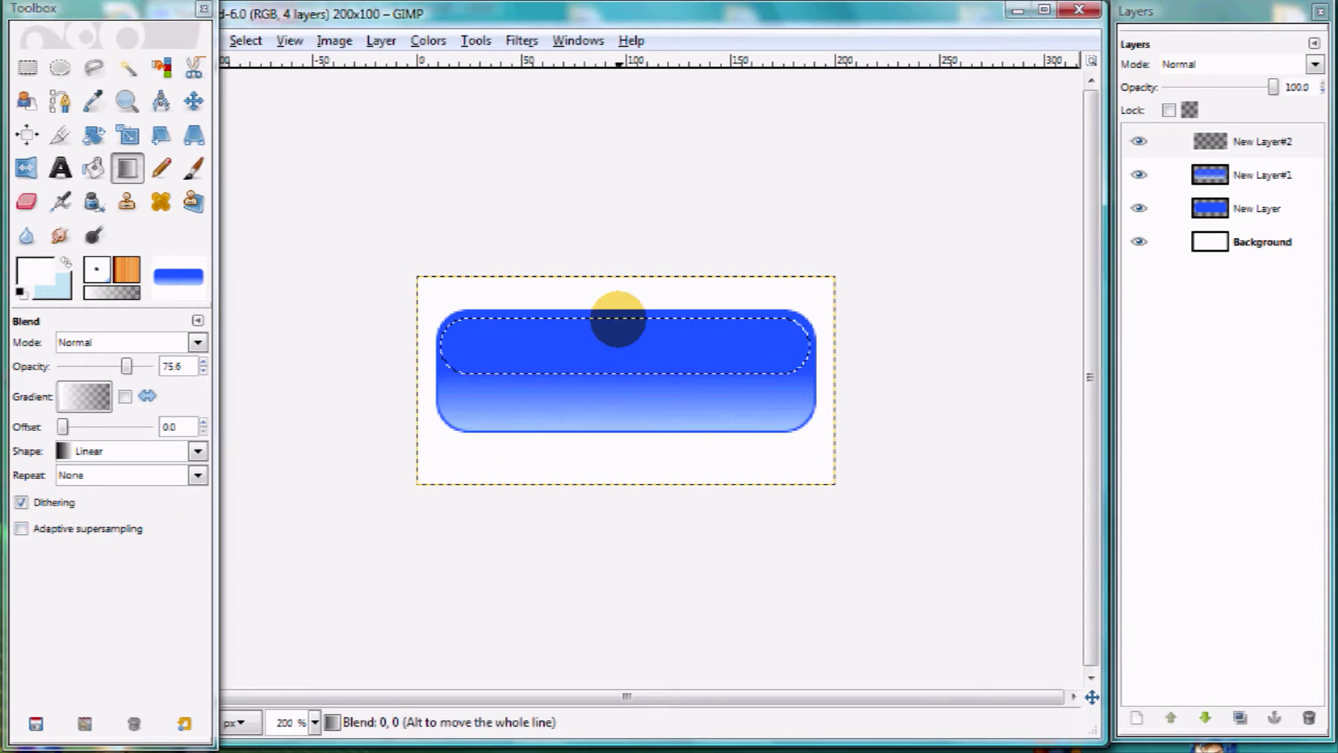
pyautogui.moveTo(618, 318); pyautogui.dragTo(618, 370)
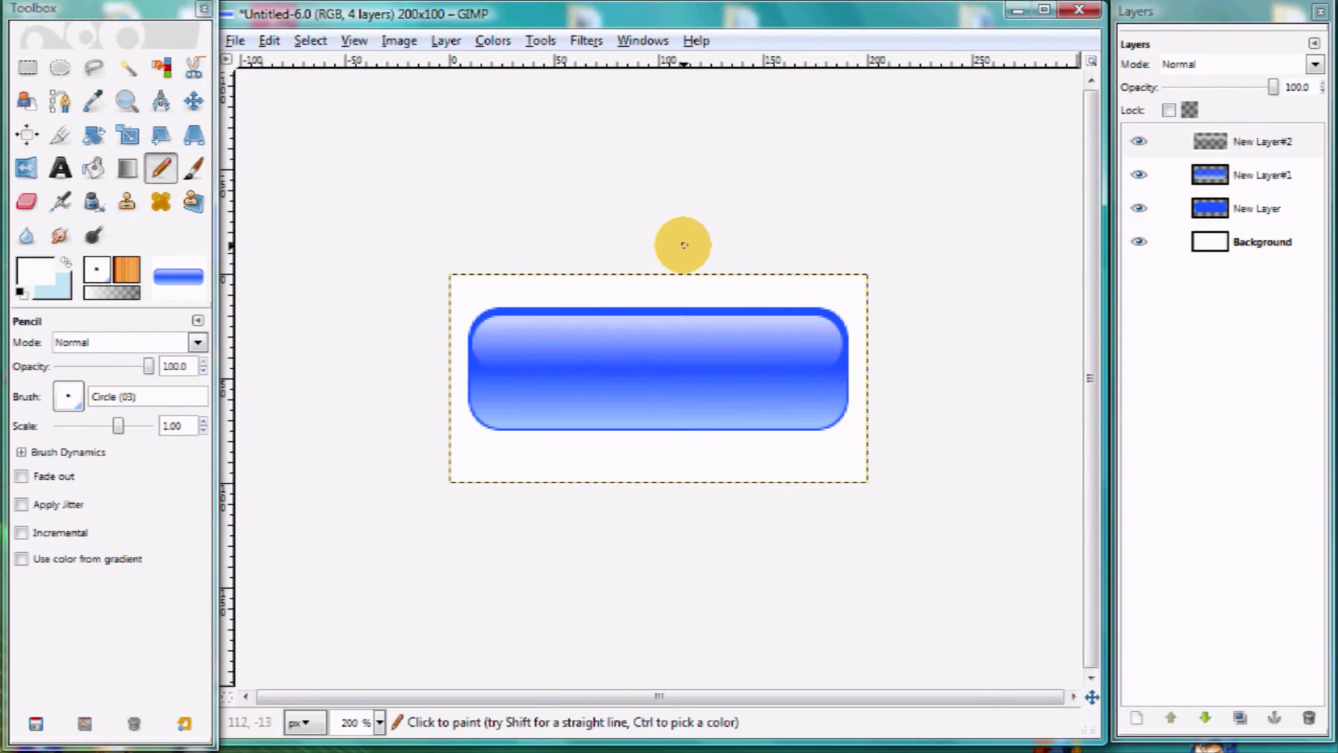
# - Add transparent New Layer#3 and draw a straight white pencil line along the button's bottom edge
pyautogui.click(446, 40)
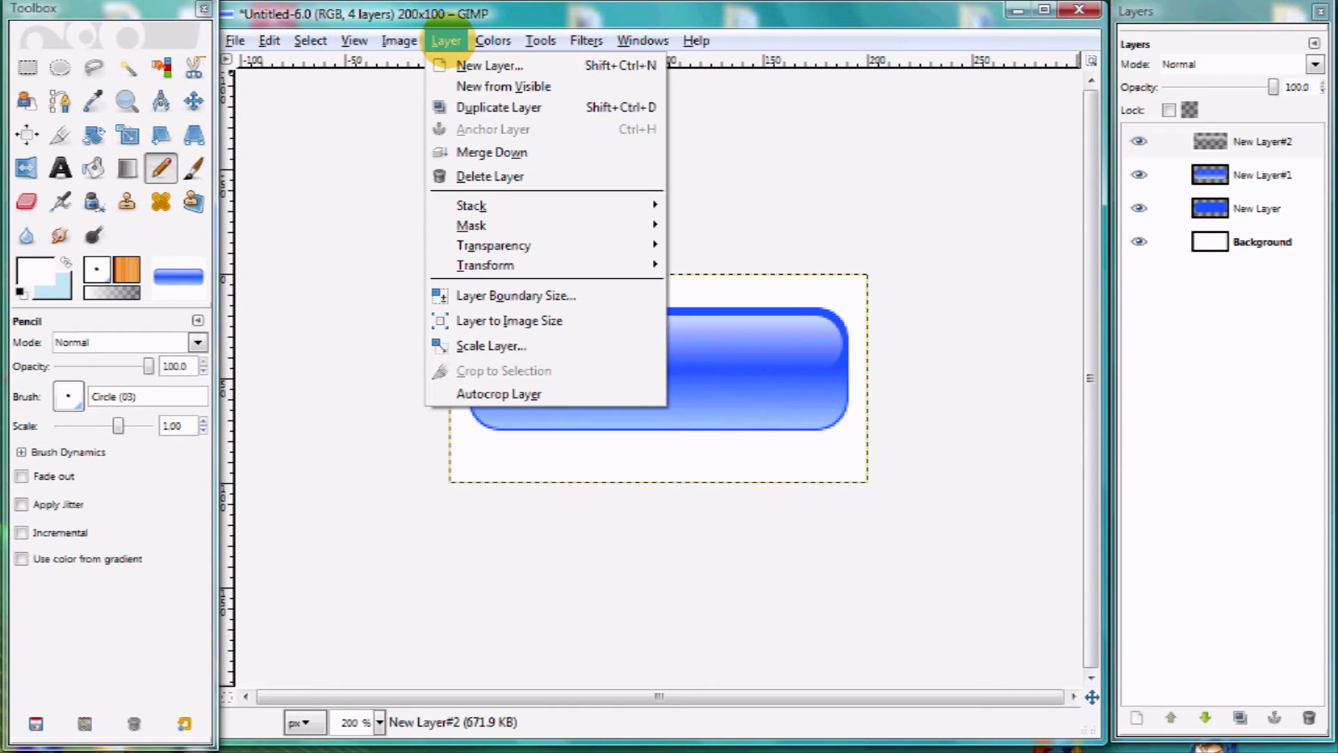
pyautogui.click(448, 65)
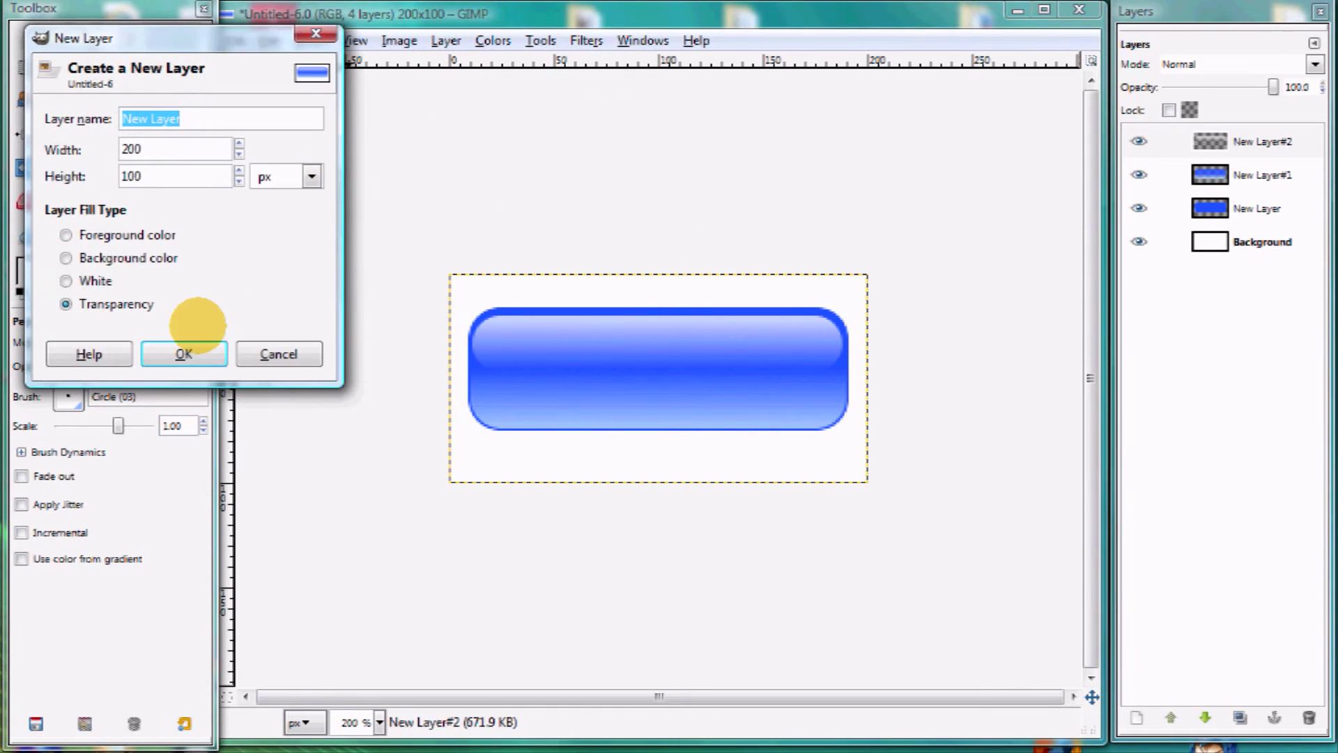
pyautogui.click(185, 355)
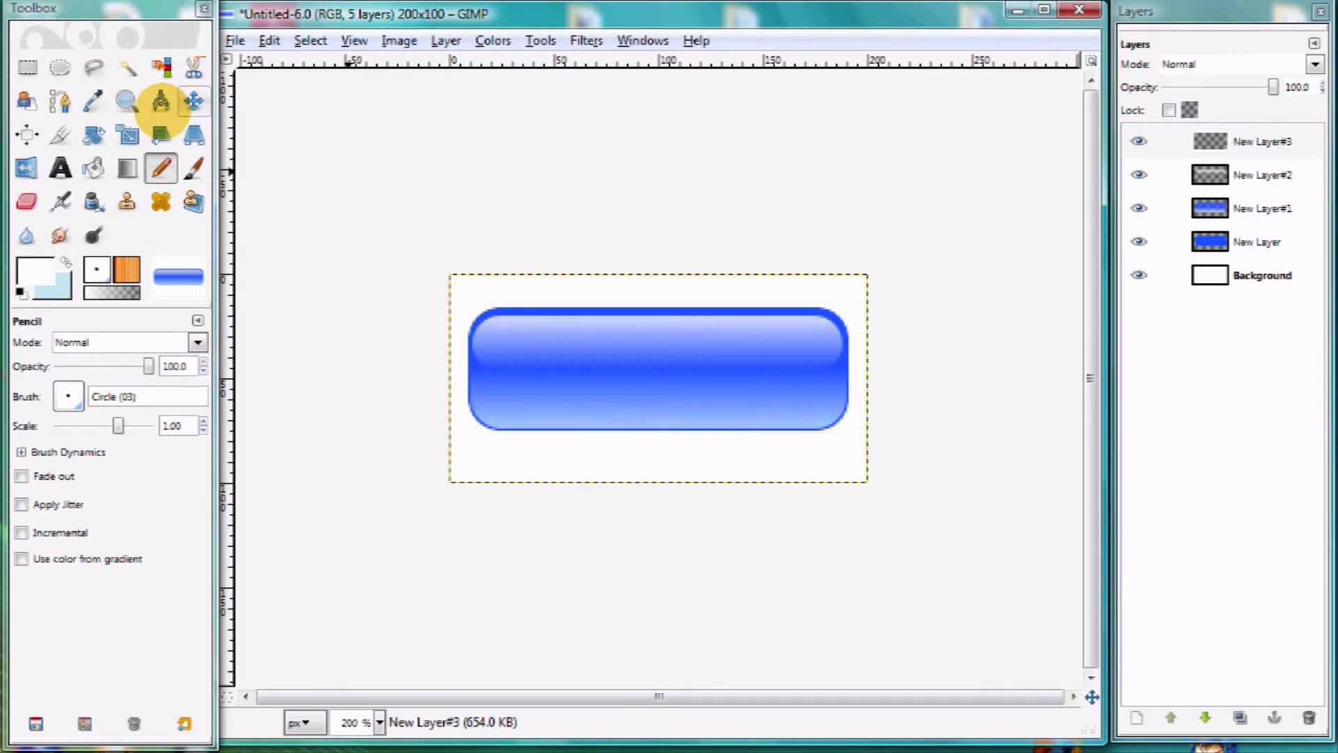
pyautogui.click(160, 168)
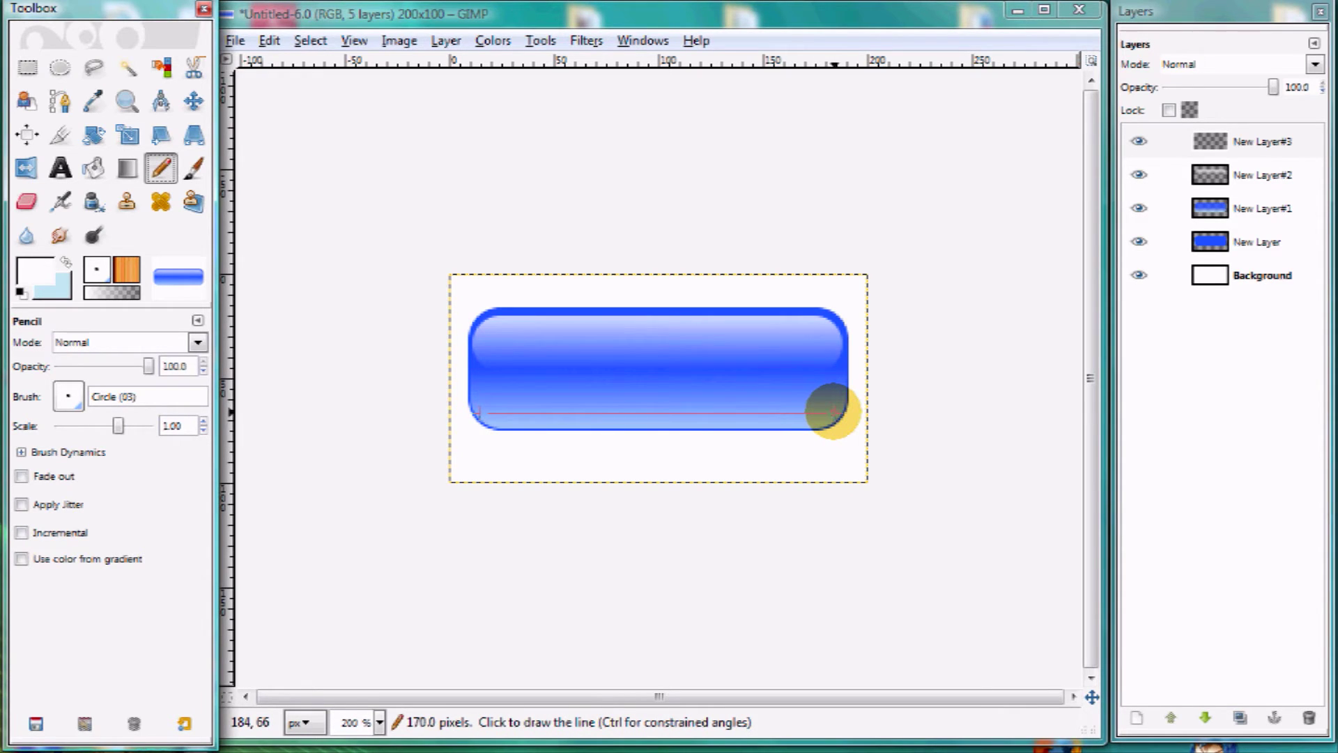
pyautogui.keyDown('shift'); pyautogui.click(834, 412); pyautogui.keyUp('shift')
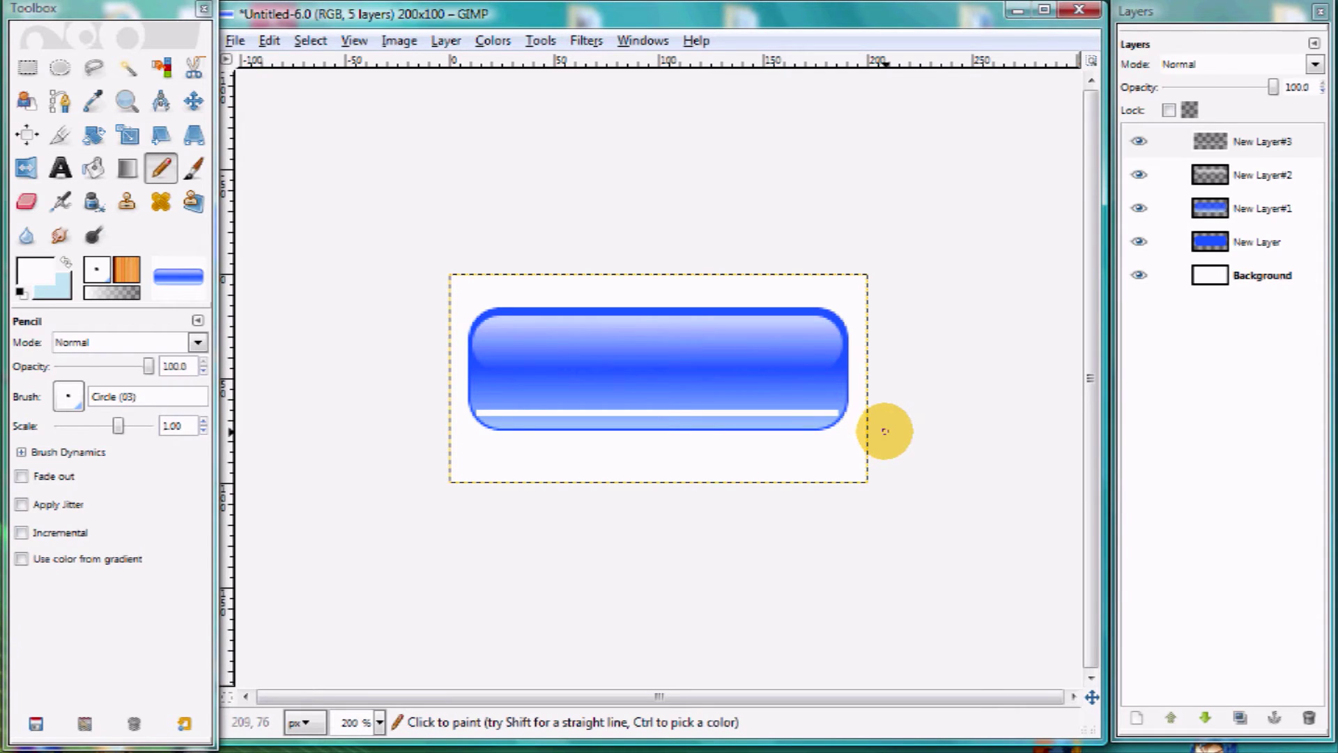
# - Soften the white line with a 12 px Gaussian blur
pyautogui.click(586, 37)
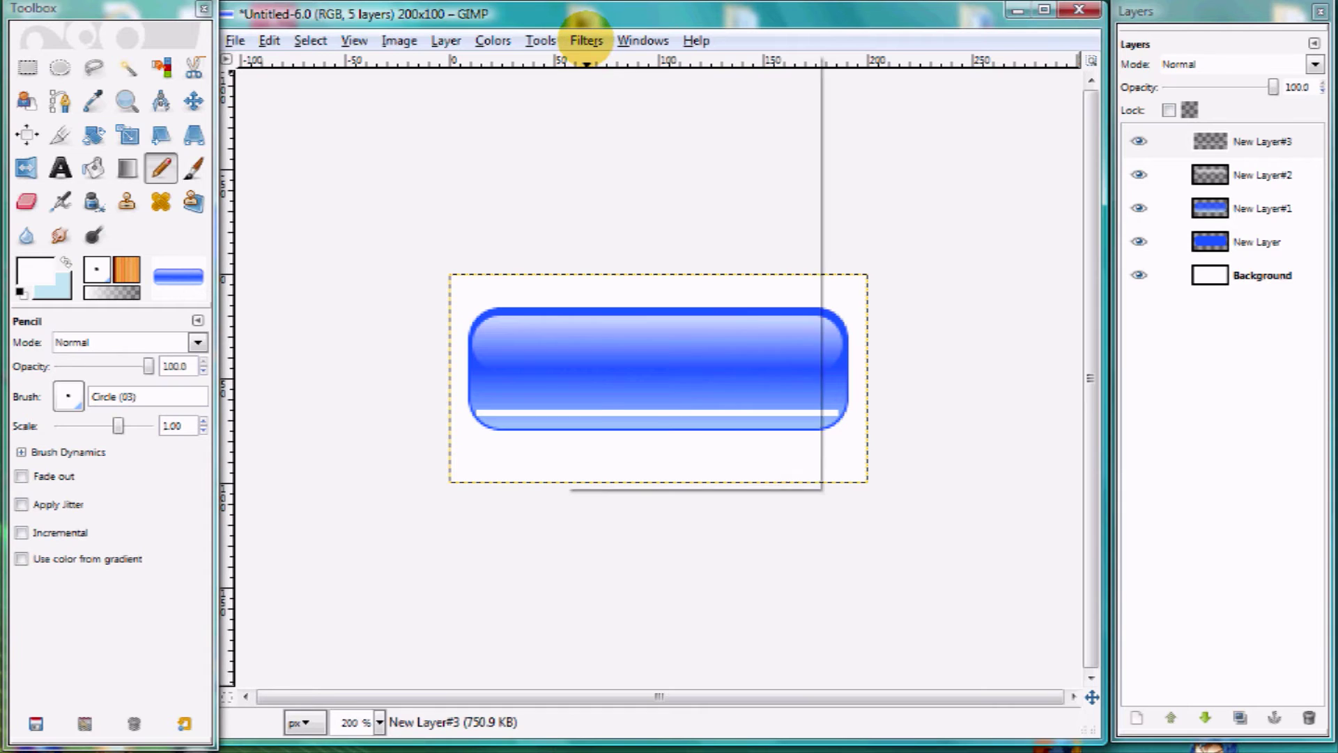
pyautogui.moveTo(617, 162)
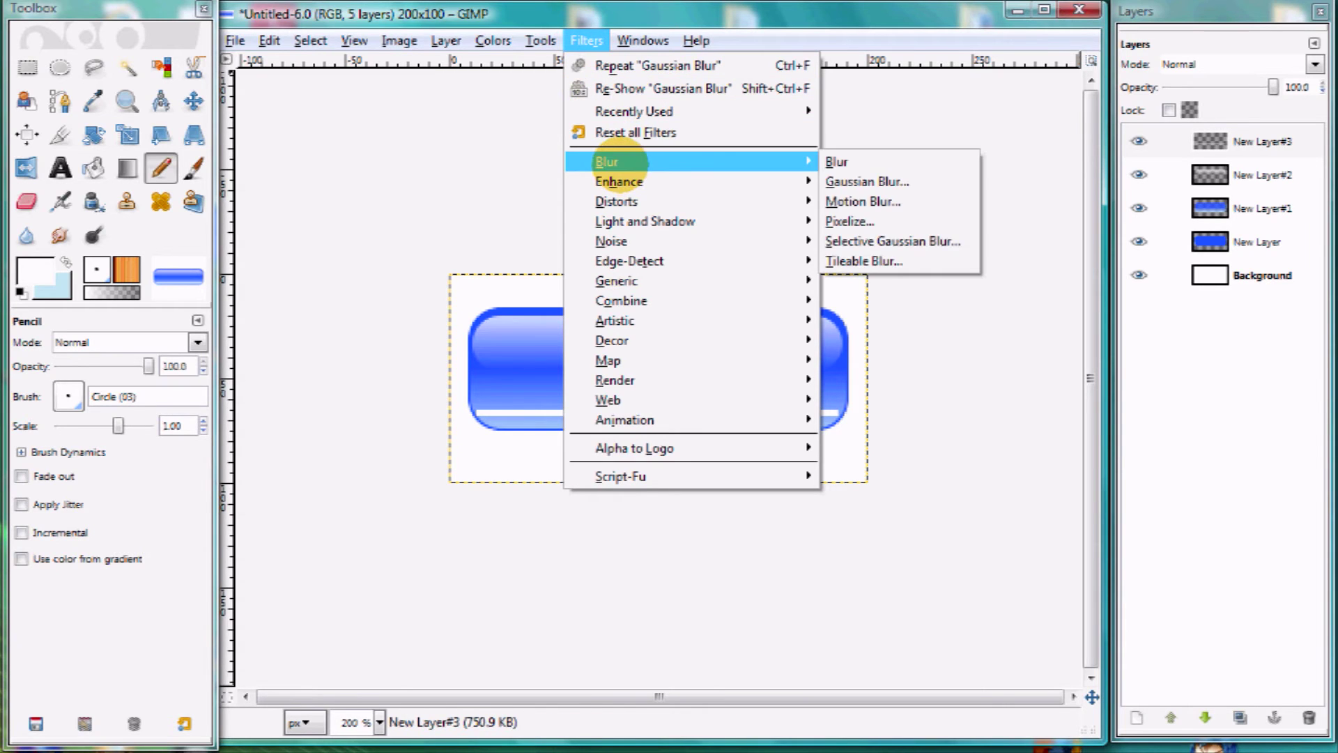
pyautogui.click(871, 183)
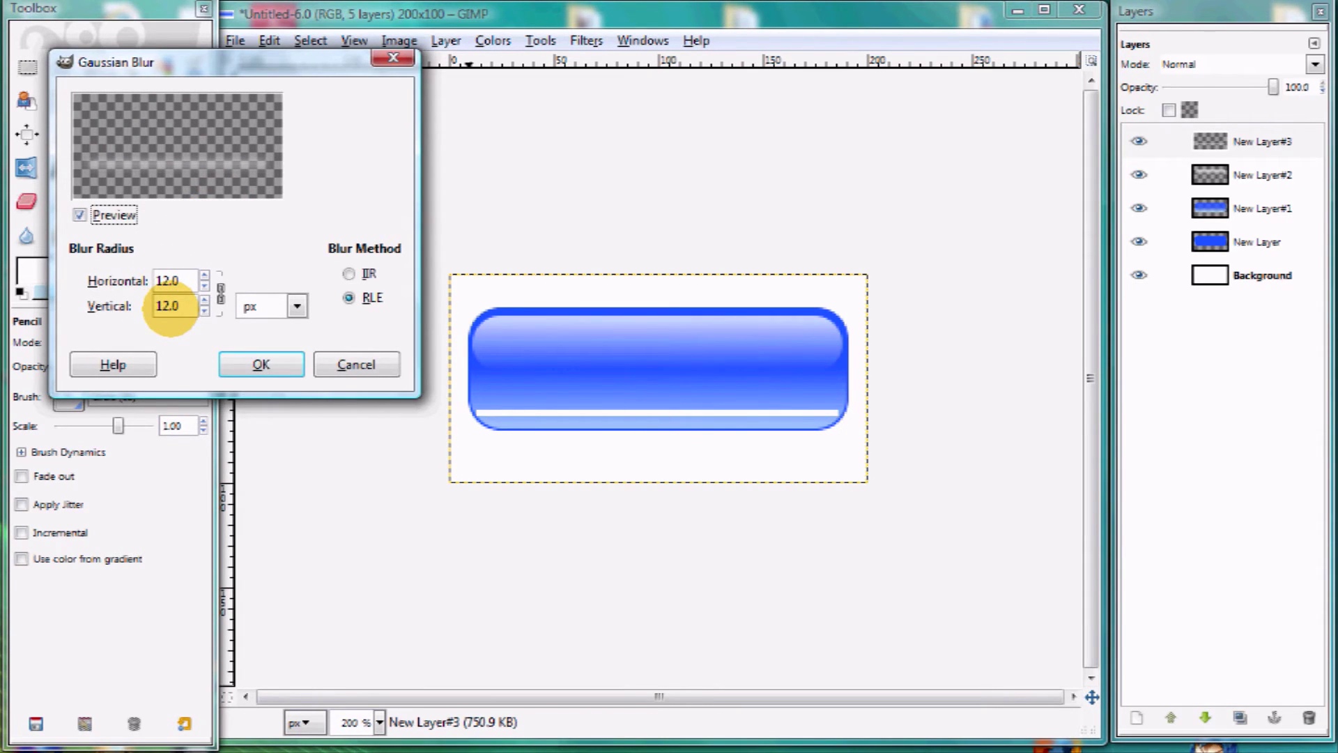
pyautogui.click(258, 357)
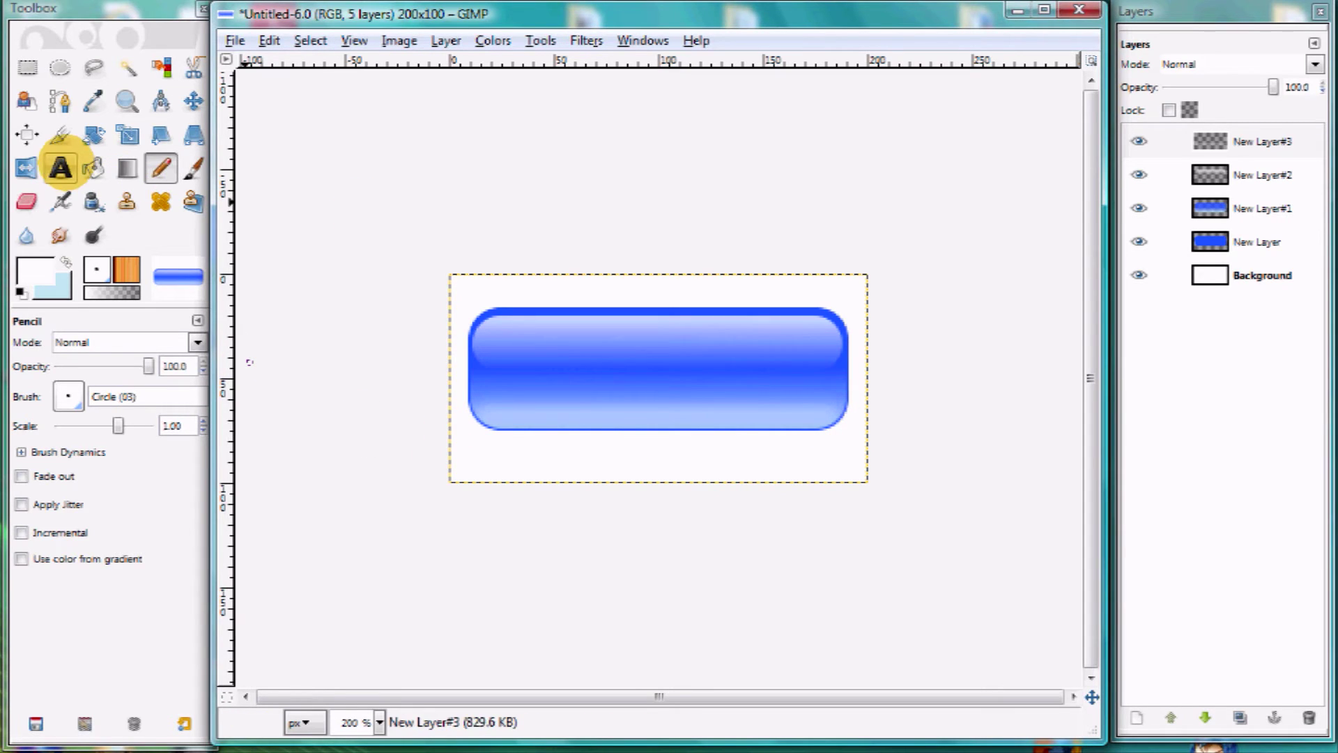
# - Type white 'Web 2.0' text on the button and nudge it up to centre it
pyautogui.click(61, 168)
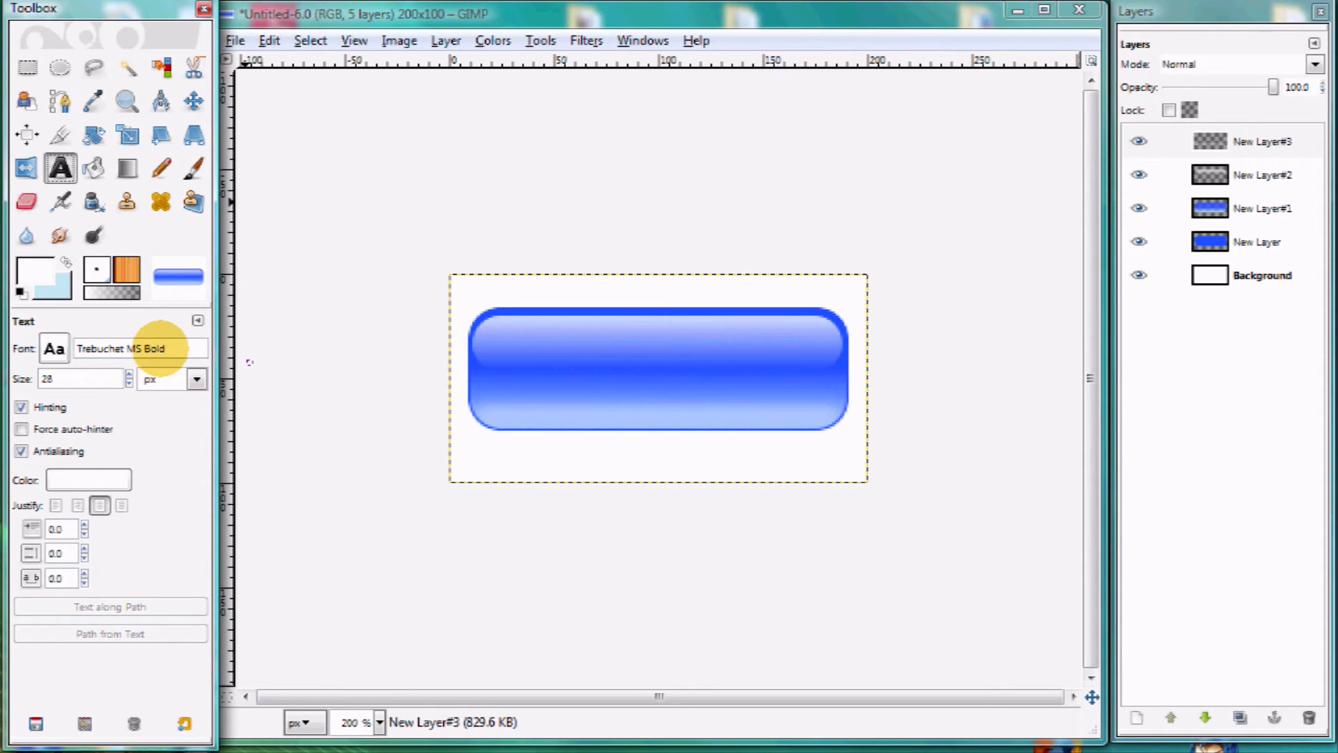
pyautogui.click(504, 347)
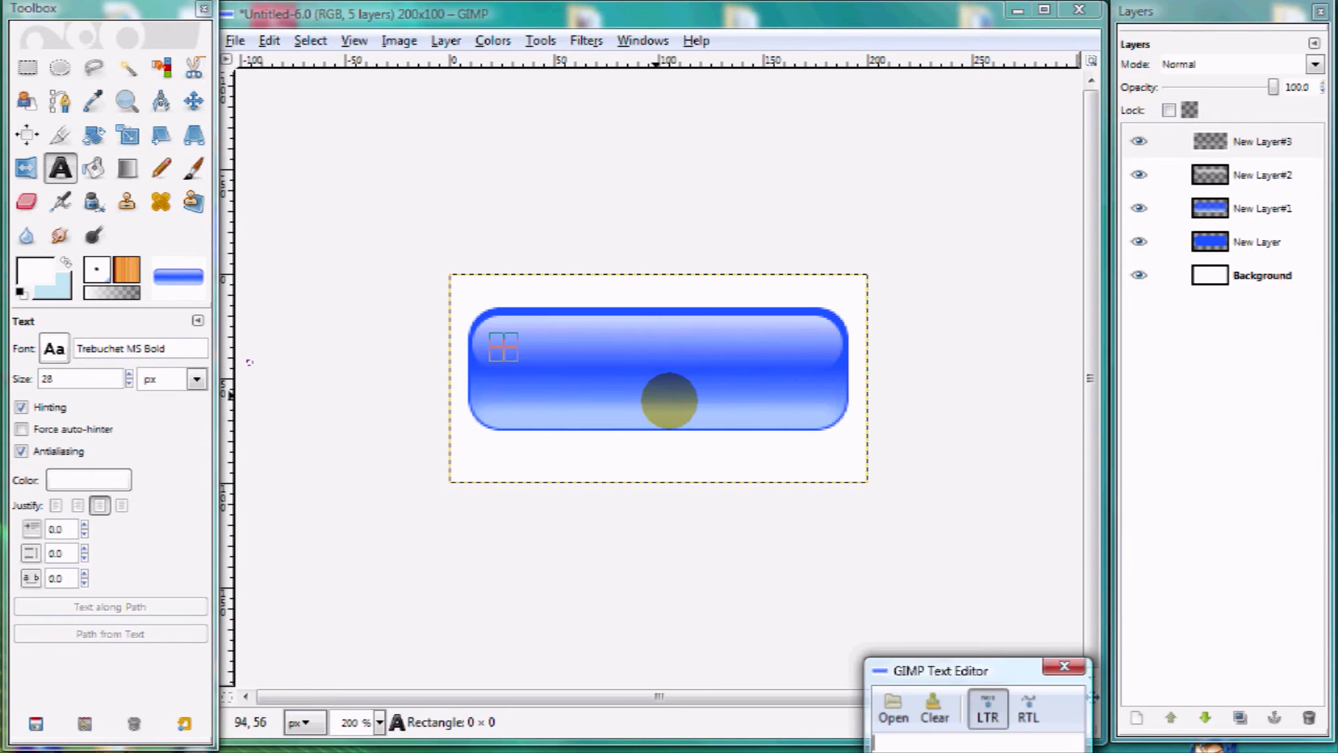
pyautogui.write('W')
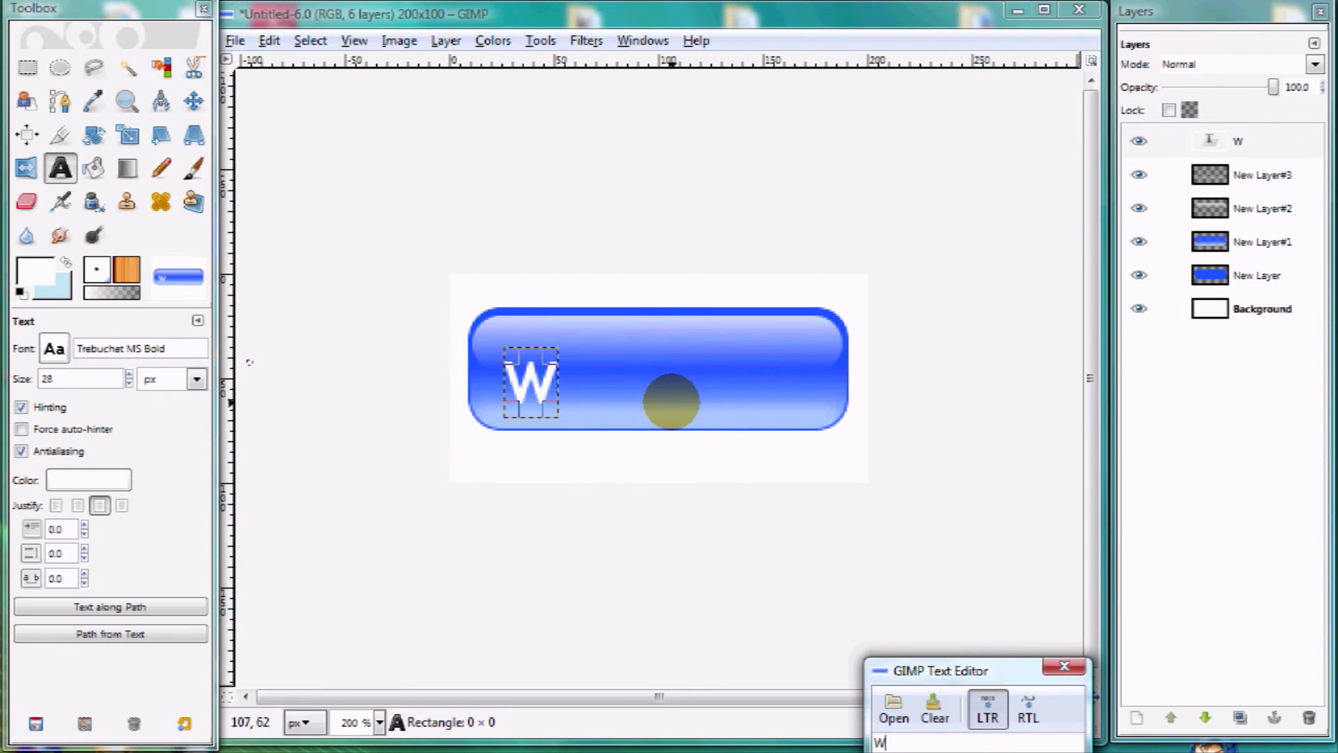
pyautogui.write('eb 2.0')
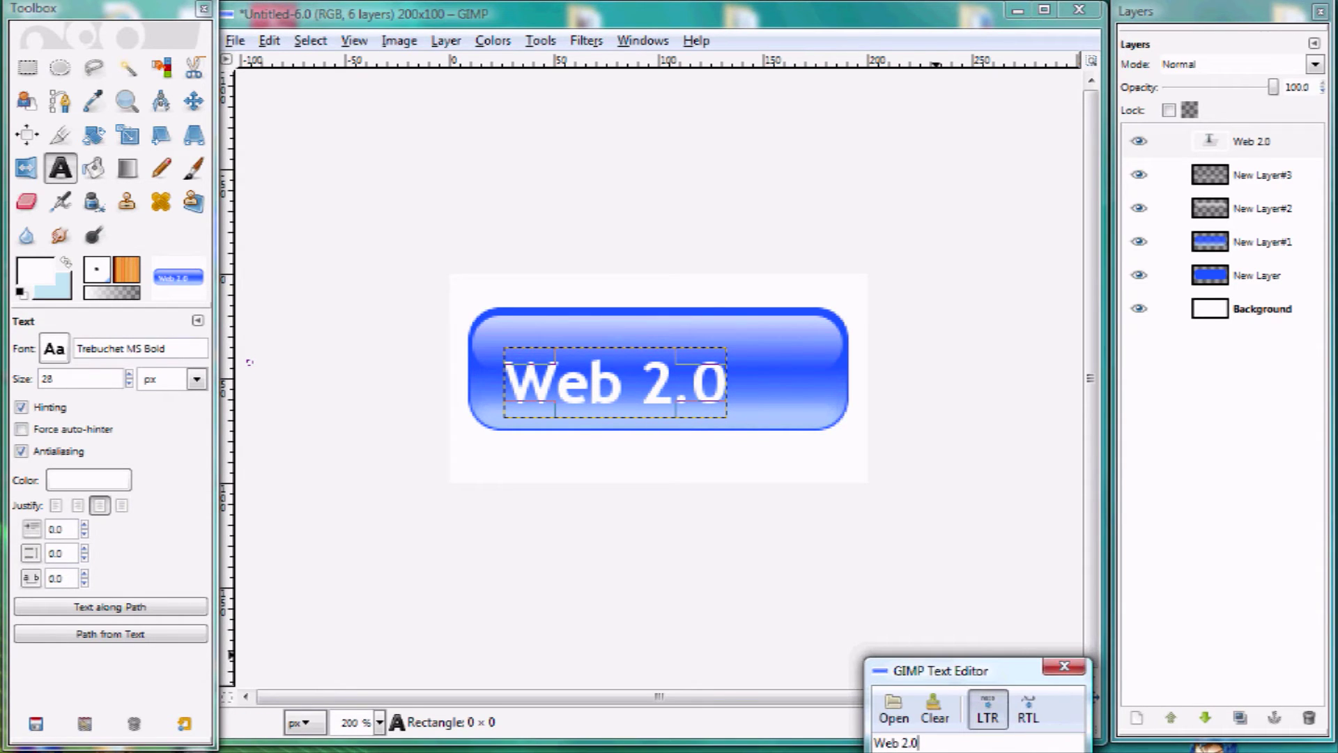
pyautogui.click(395, 334)
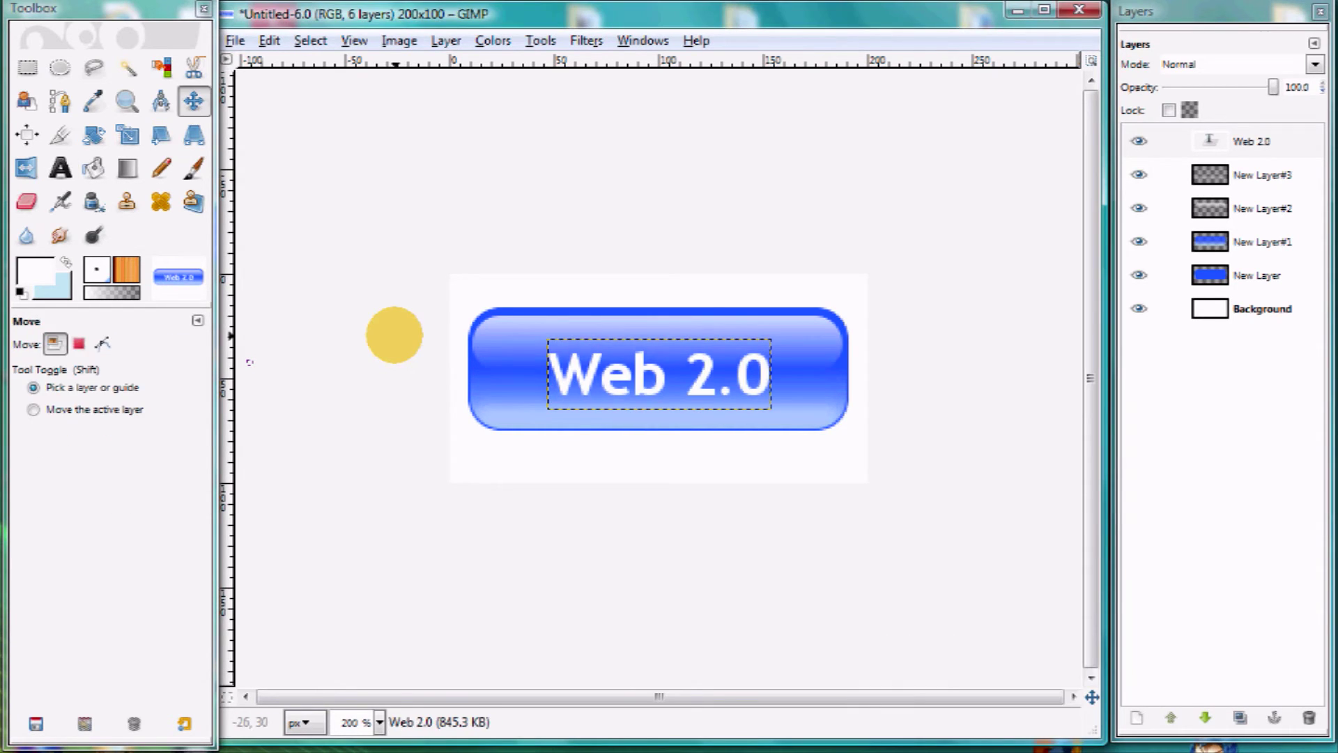
pyautogui.press('Up')
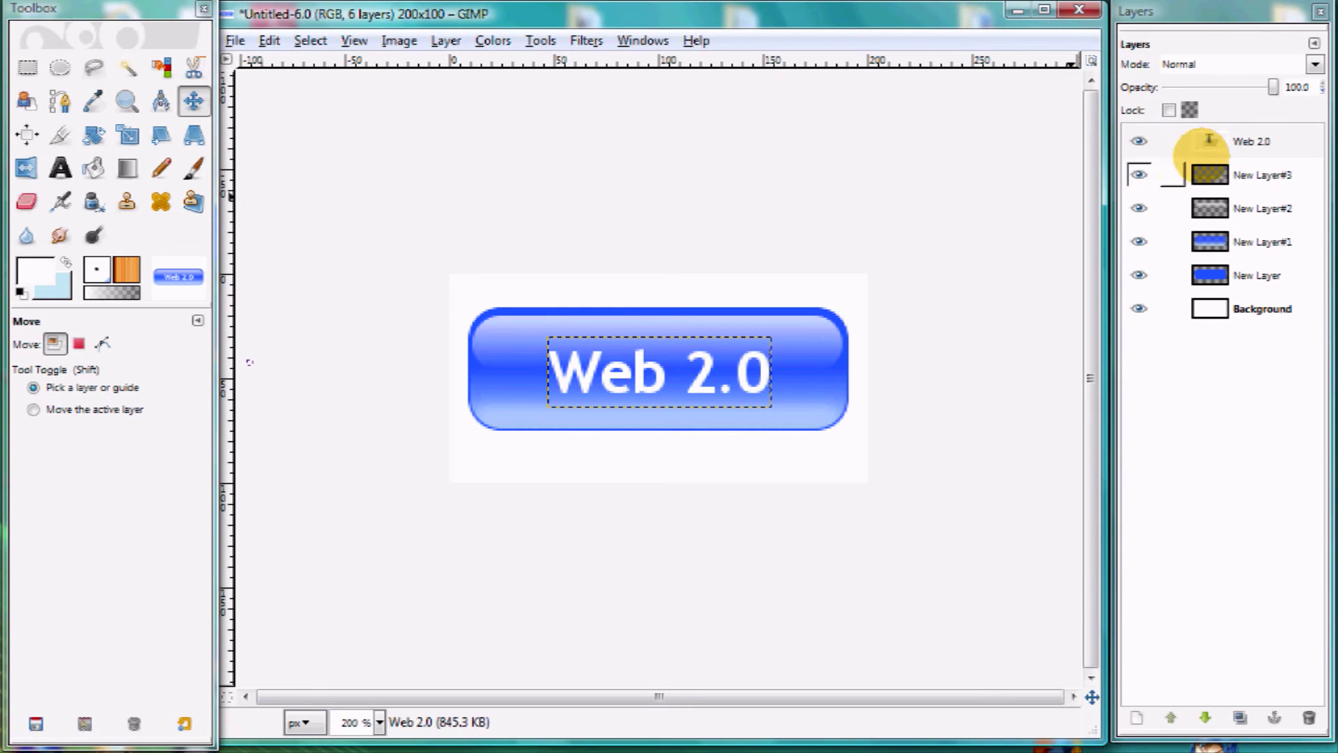
pyautogui.click(1247, 142)
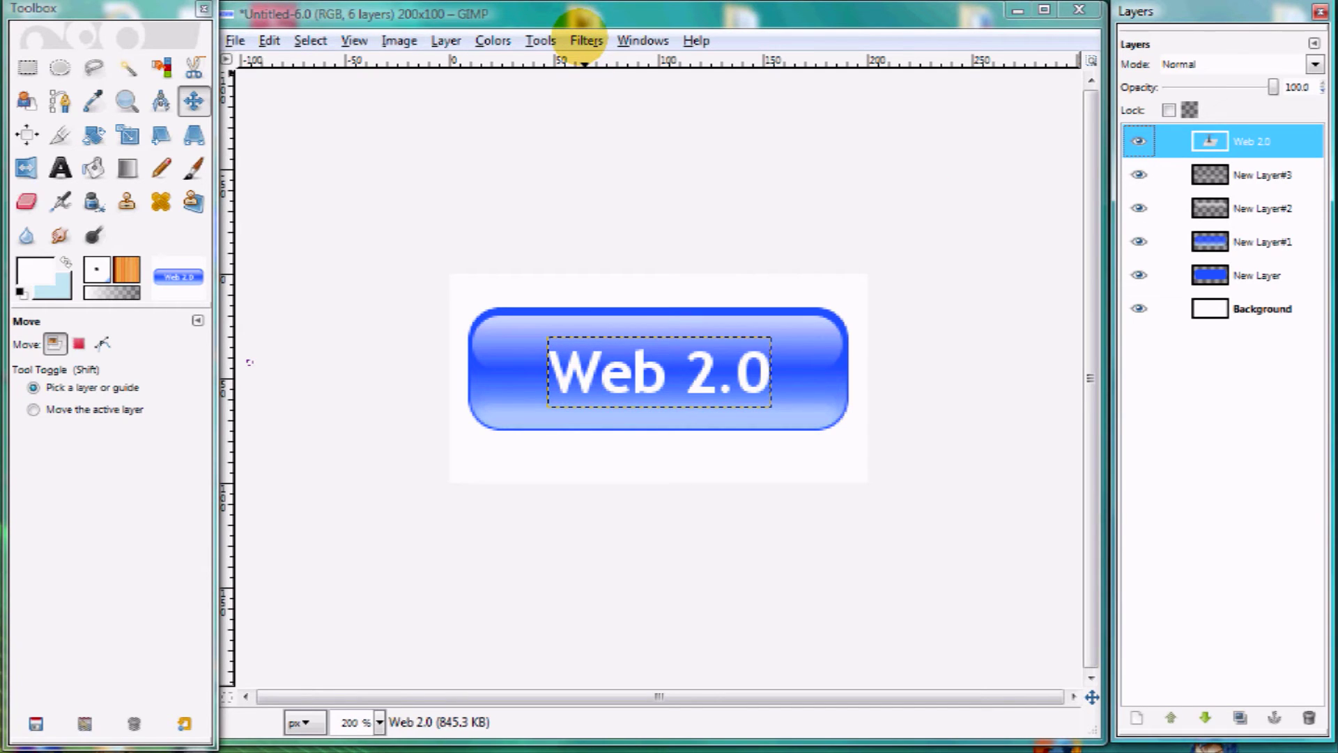
# - Apply the Light and Shadow Drop Shadow filter to the Web 2.0 text with default settings
pyautogui.click(585, 40)
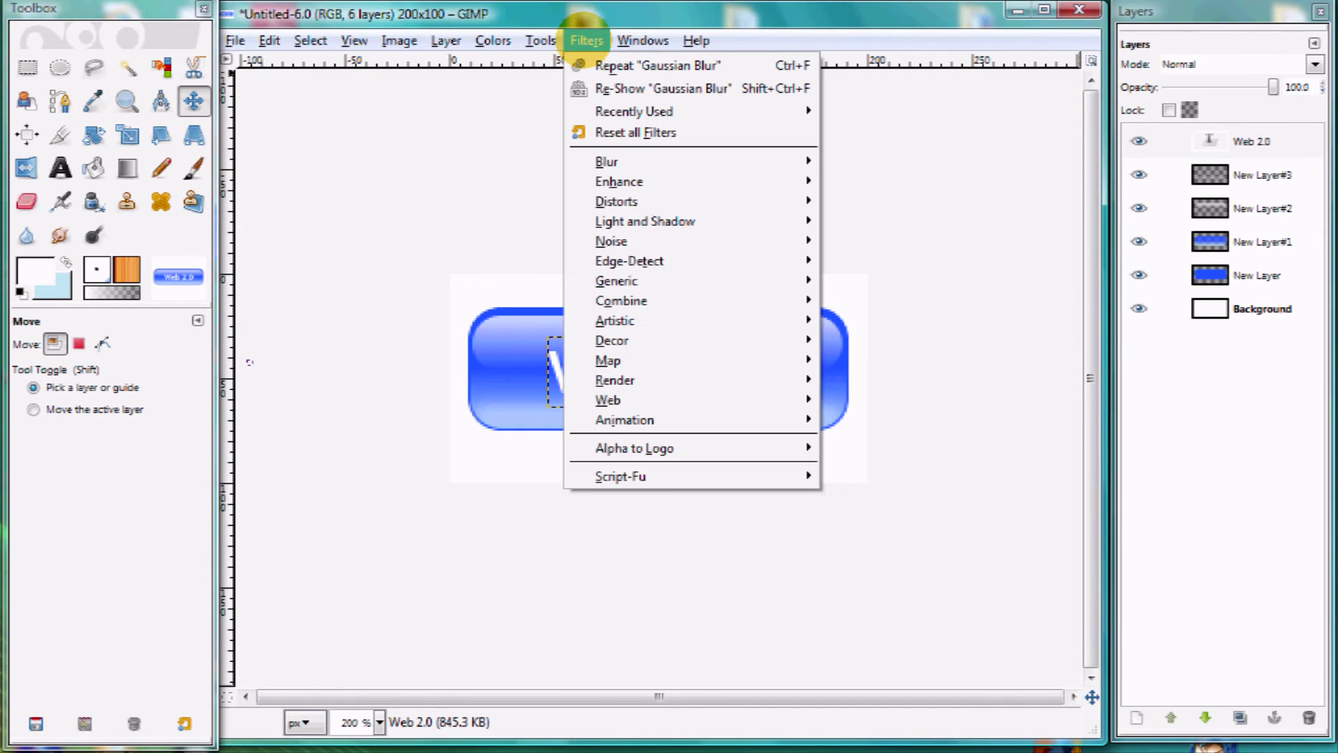
pyautogui.moveTo(600, 221)
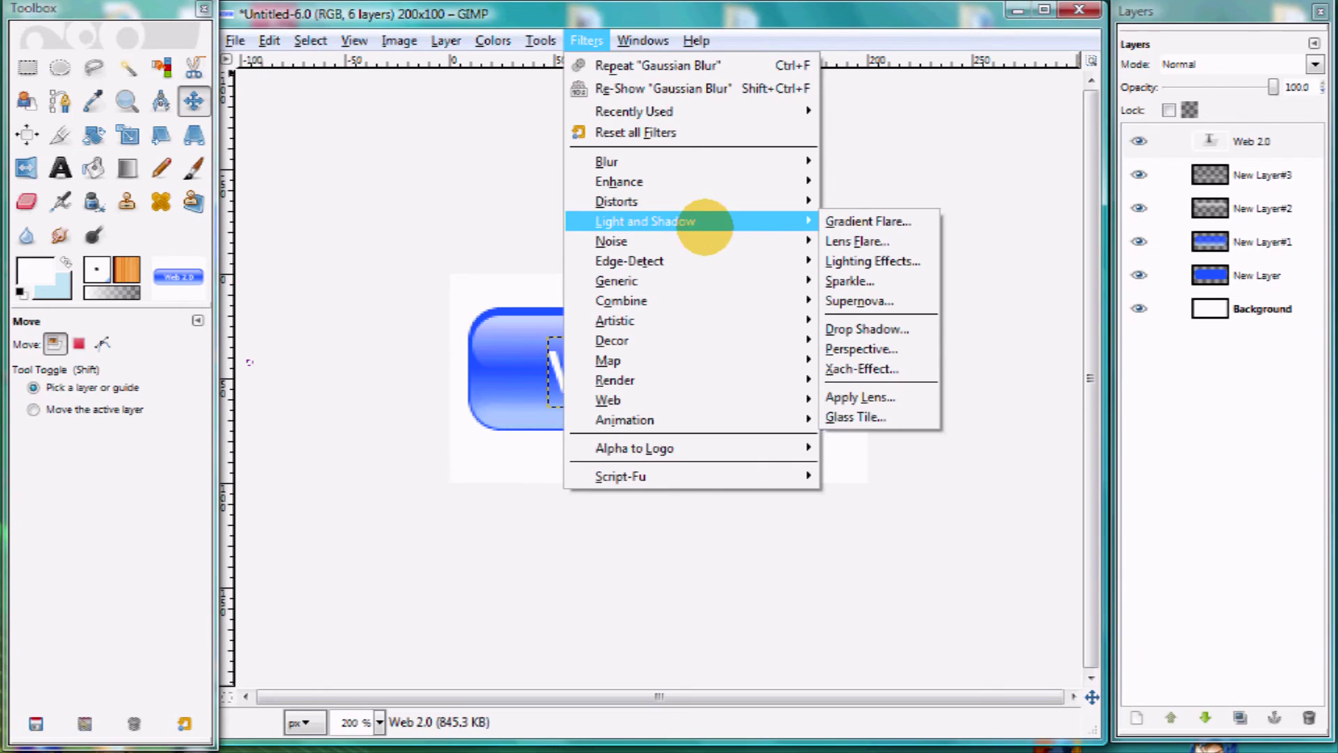
pyautogui.click(880, 328)
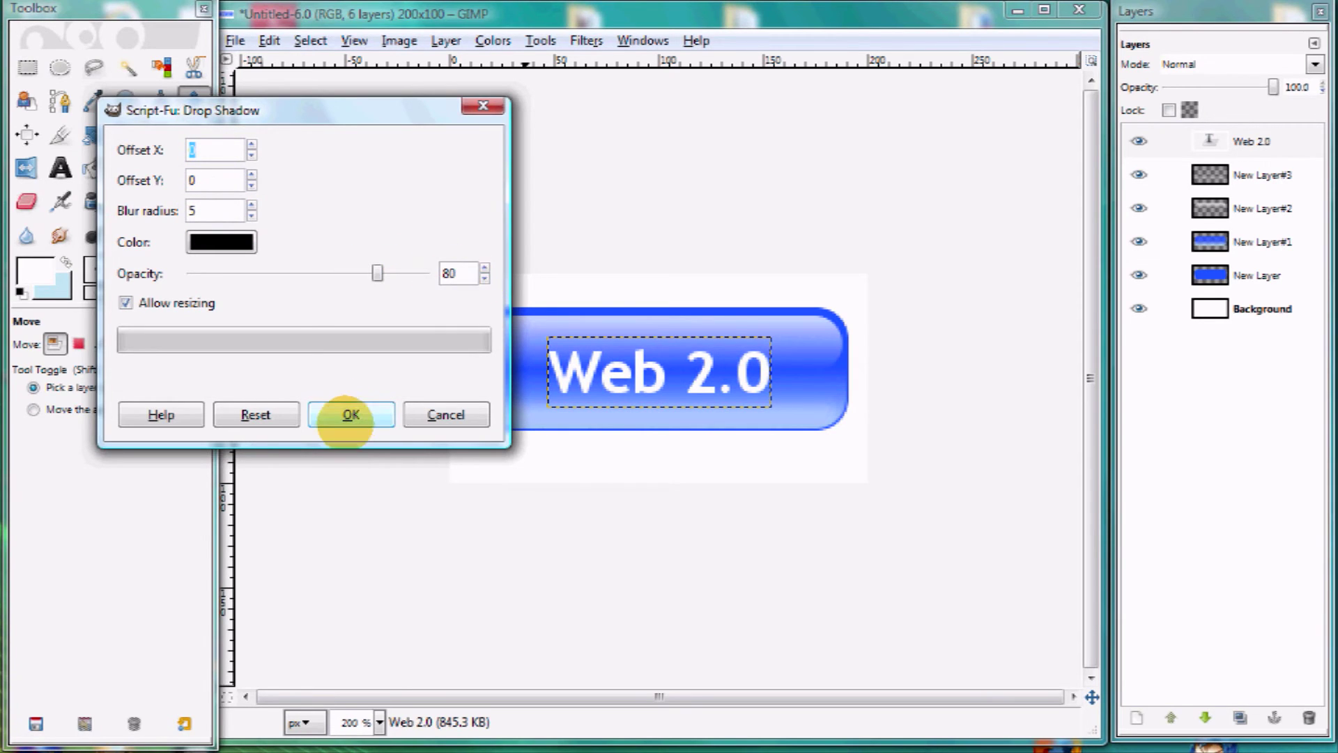
pyautogui.click(348, 416)
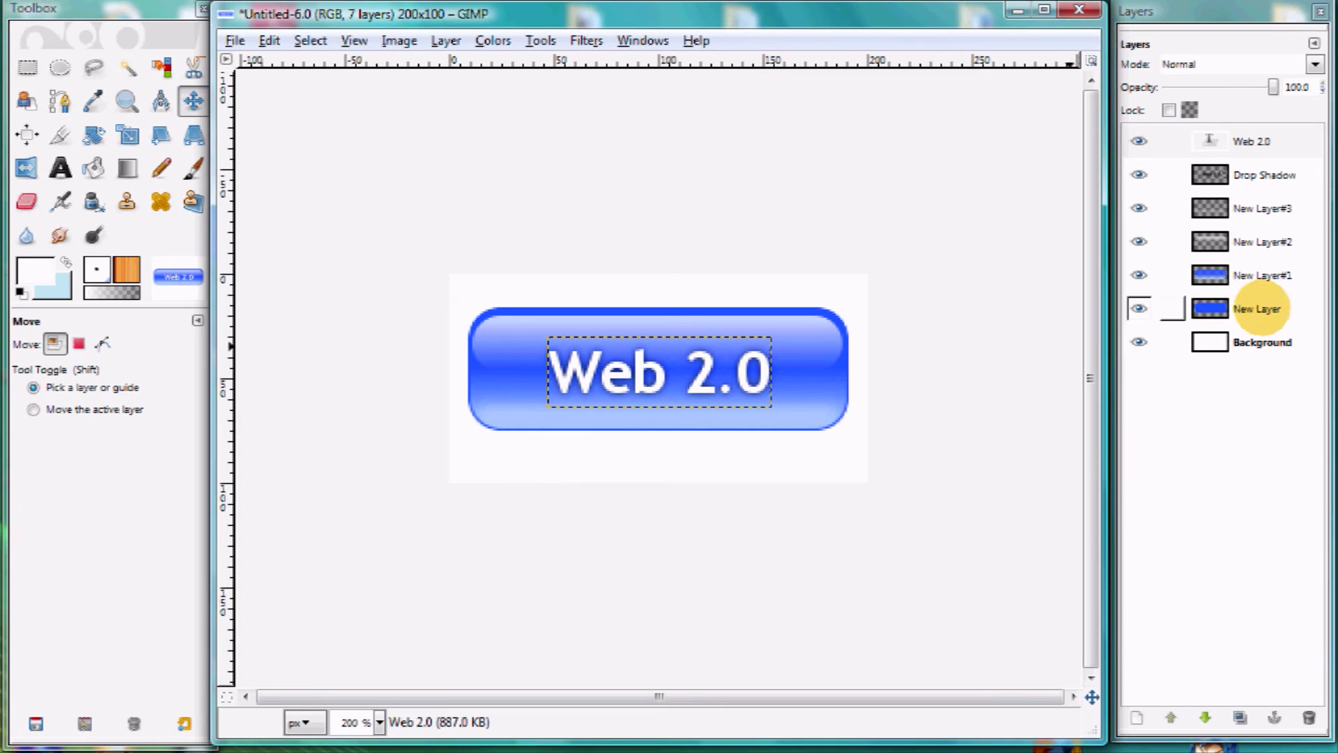
pyautogui.click(1255, 309)
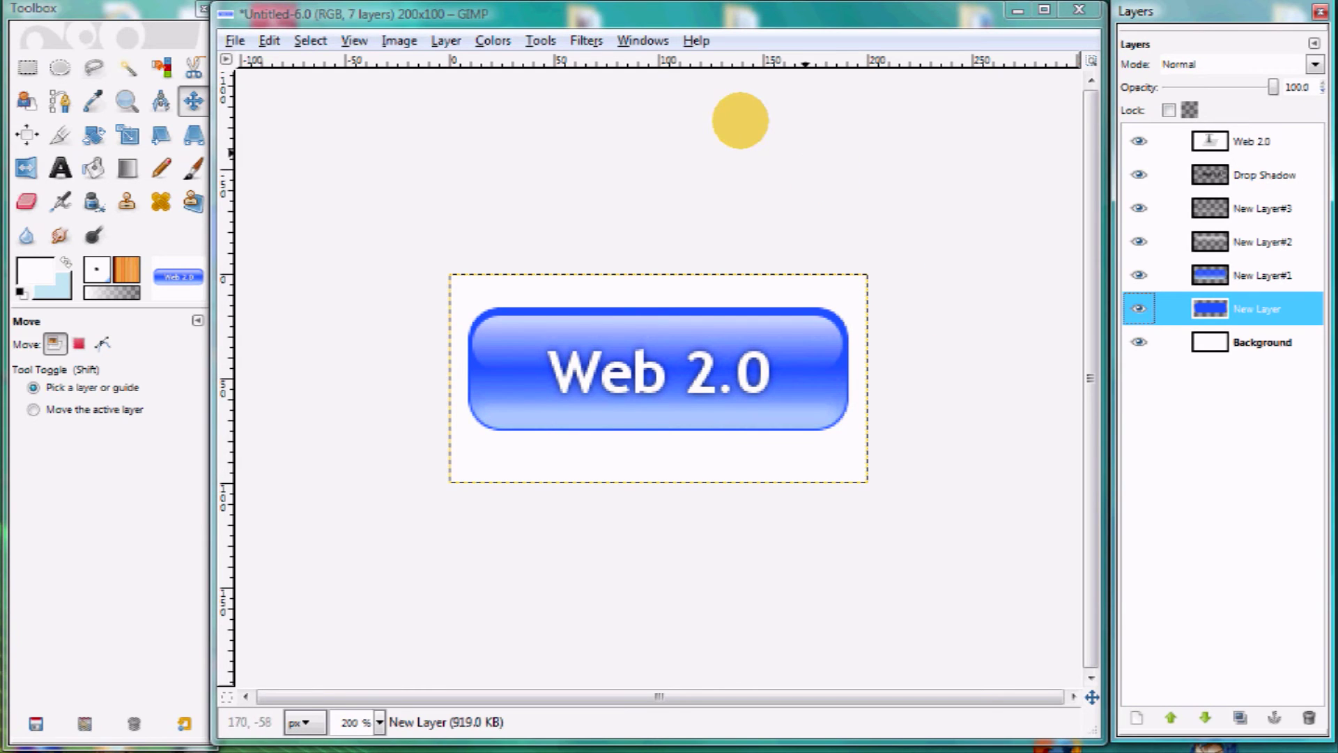
# - Repeat the drop shadow on the button base, zoom out to 100%, and delete the Web 2.0 text layer
pyautogui.click(585, 40)
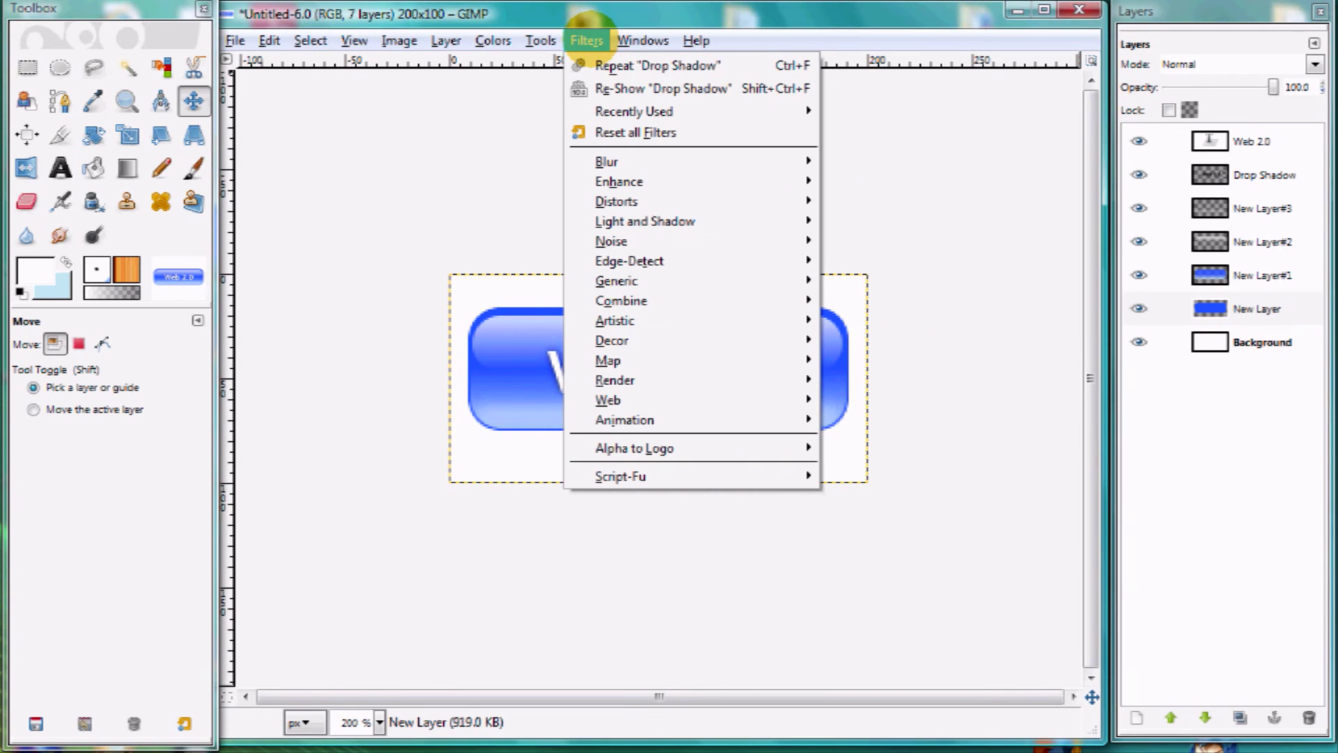
pyautogui.click(589, 65)
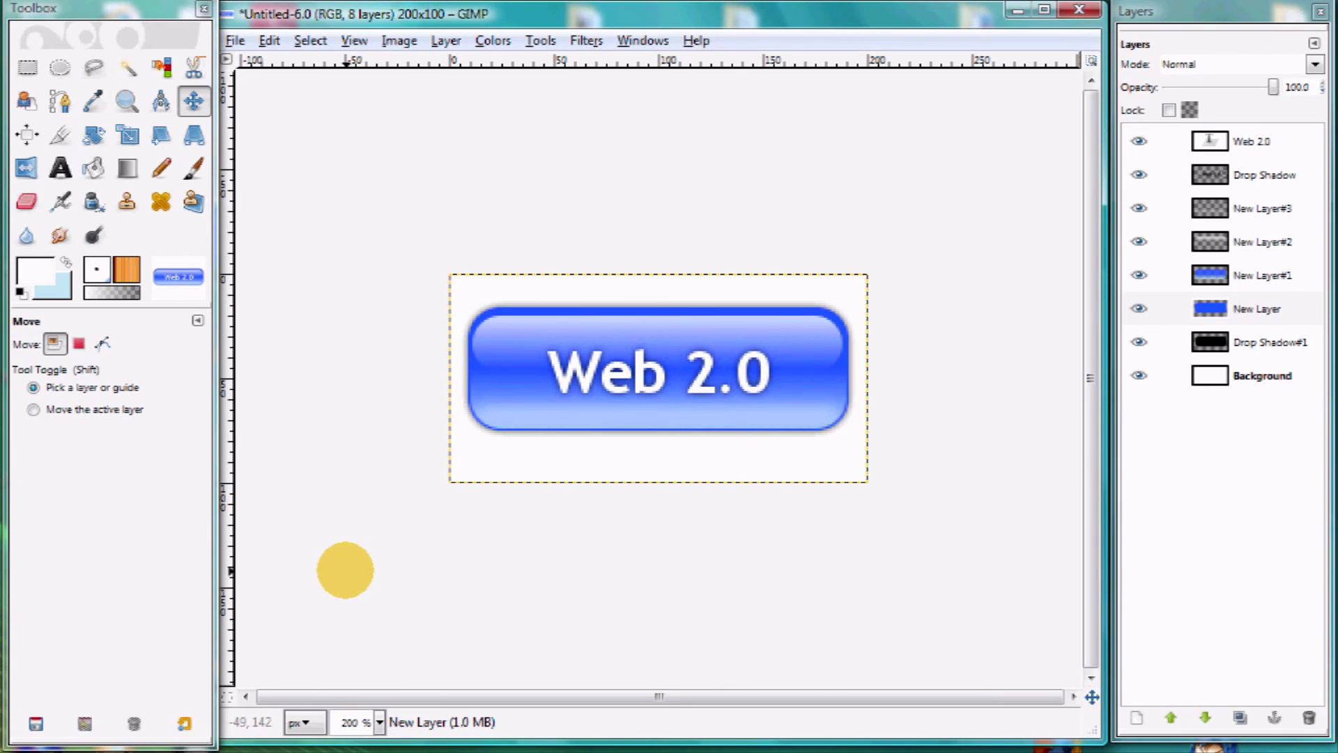
pyautogui.press('-')
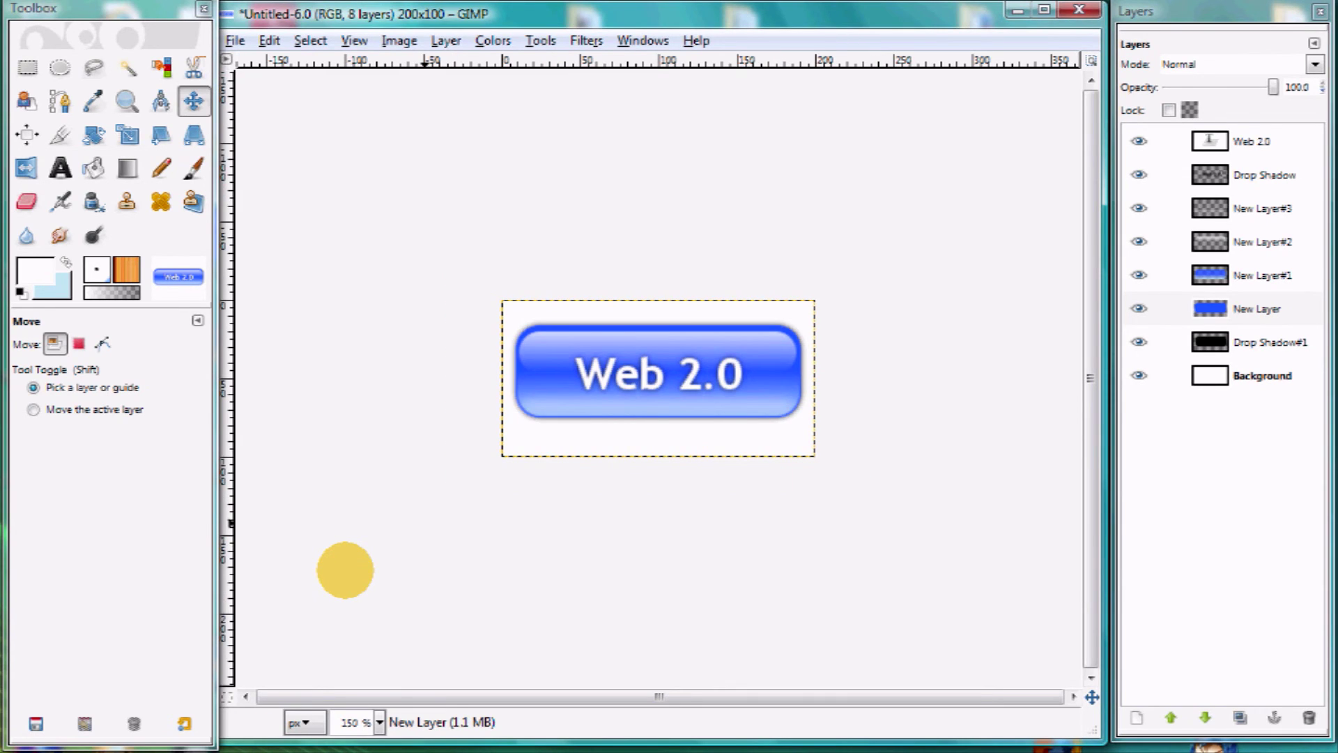
pyautogui.press('-')
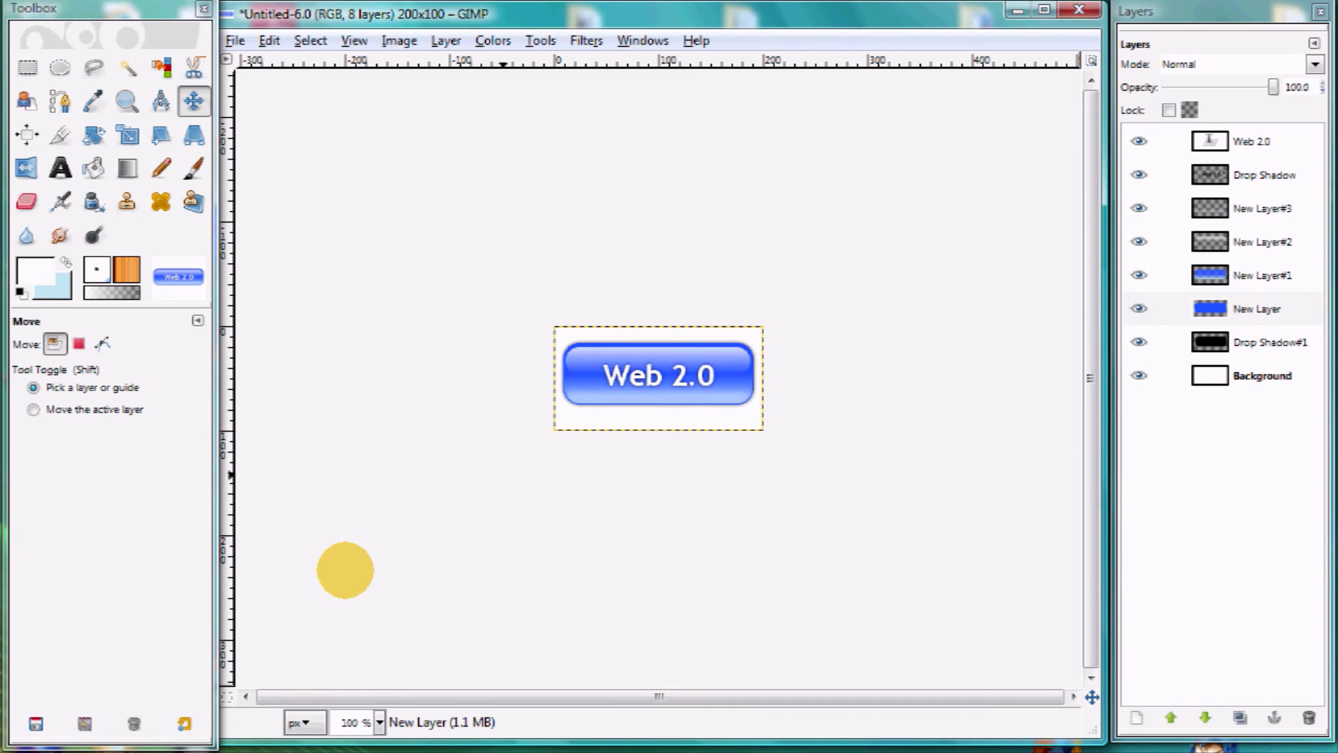
pyautogui.click(1247, 240)
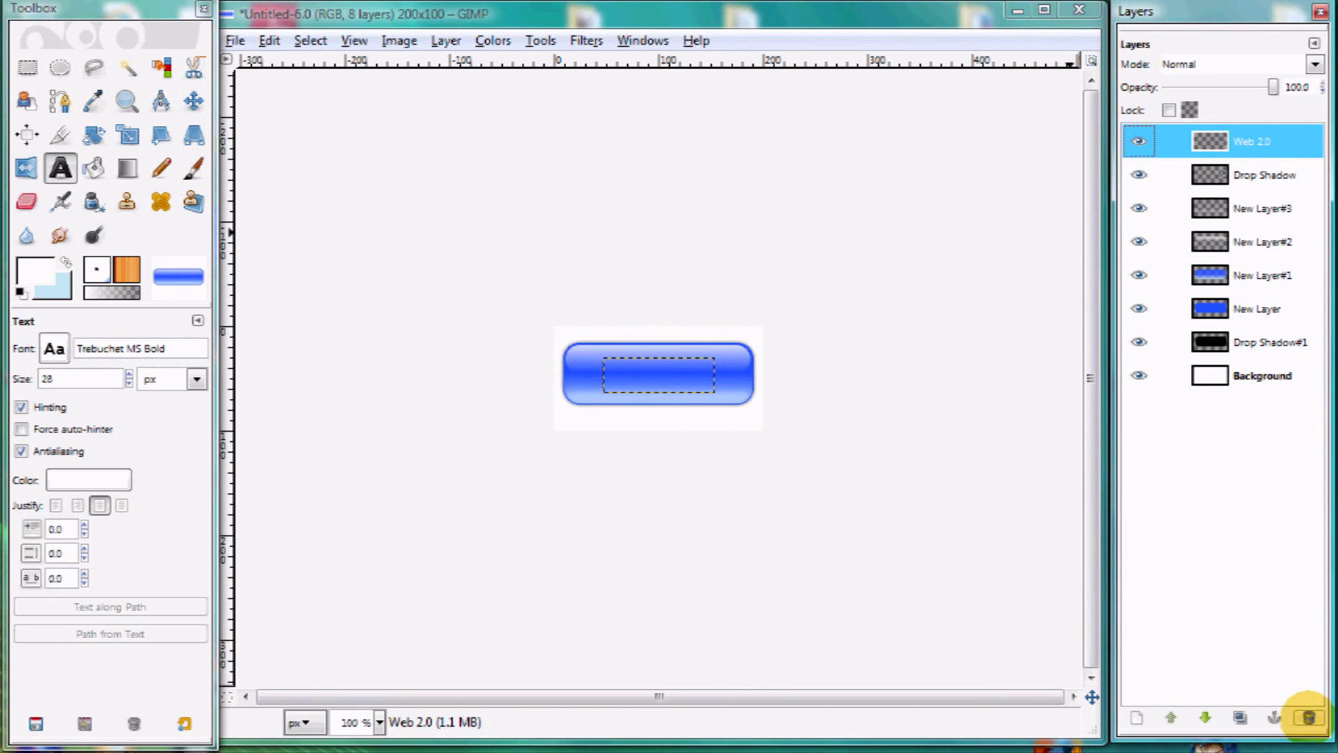
pyautogui.click(1308, 717)
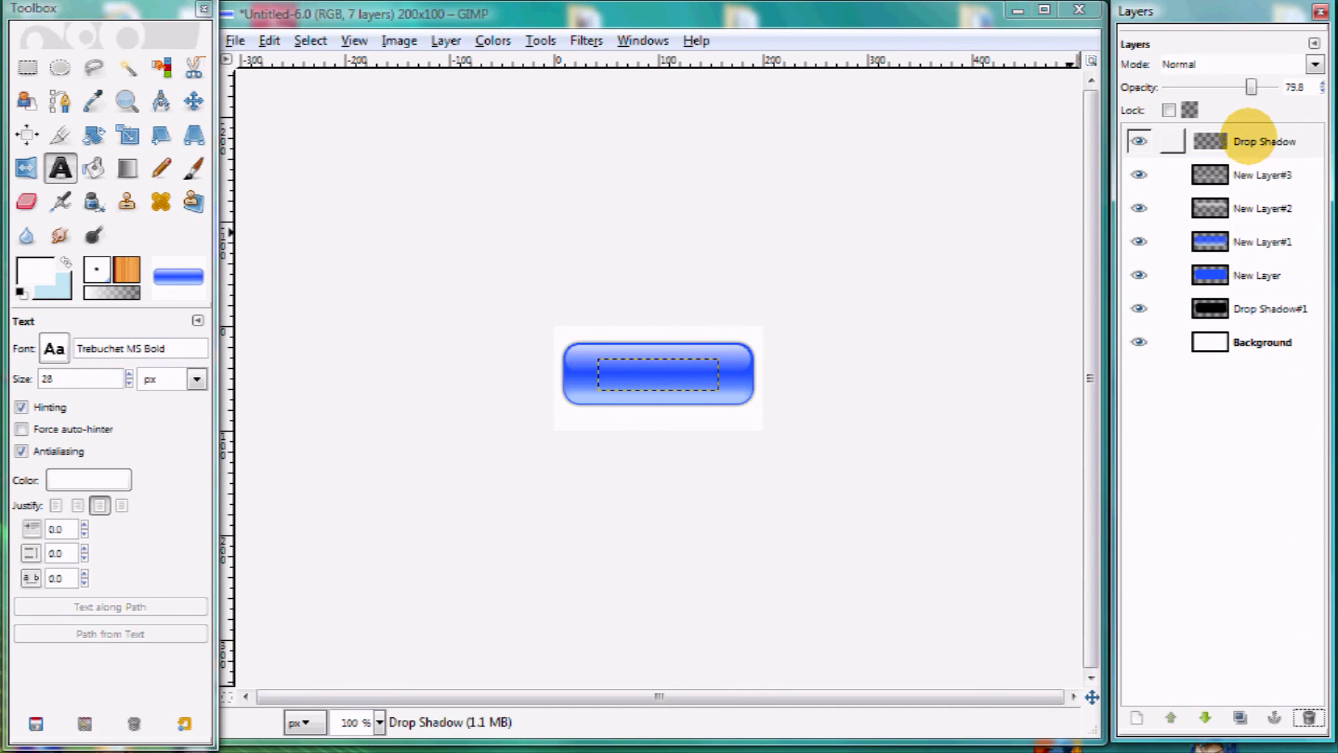
# - Delete the old text's Drop Shadow layer and type 'Buy Now!' on the button
pyautogui.click(1247, 141)
pyautogui.click(1308, 717)
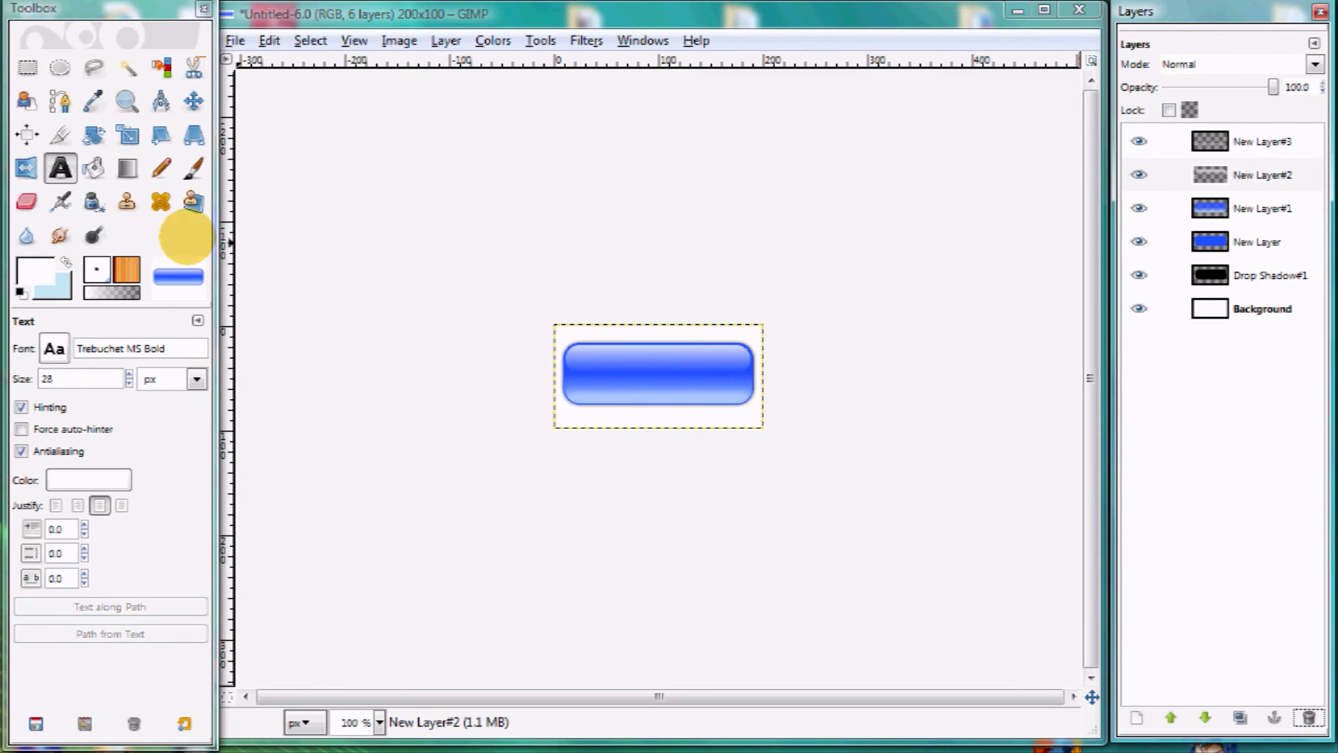
pyautogui.click(61, 168)
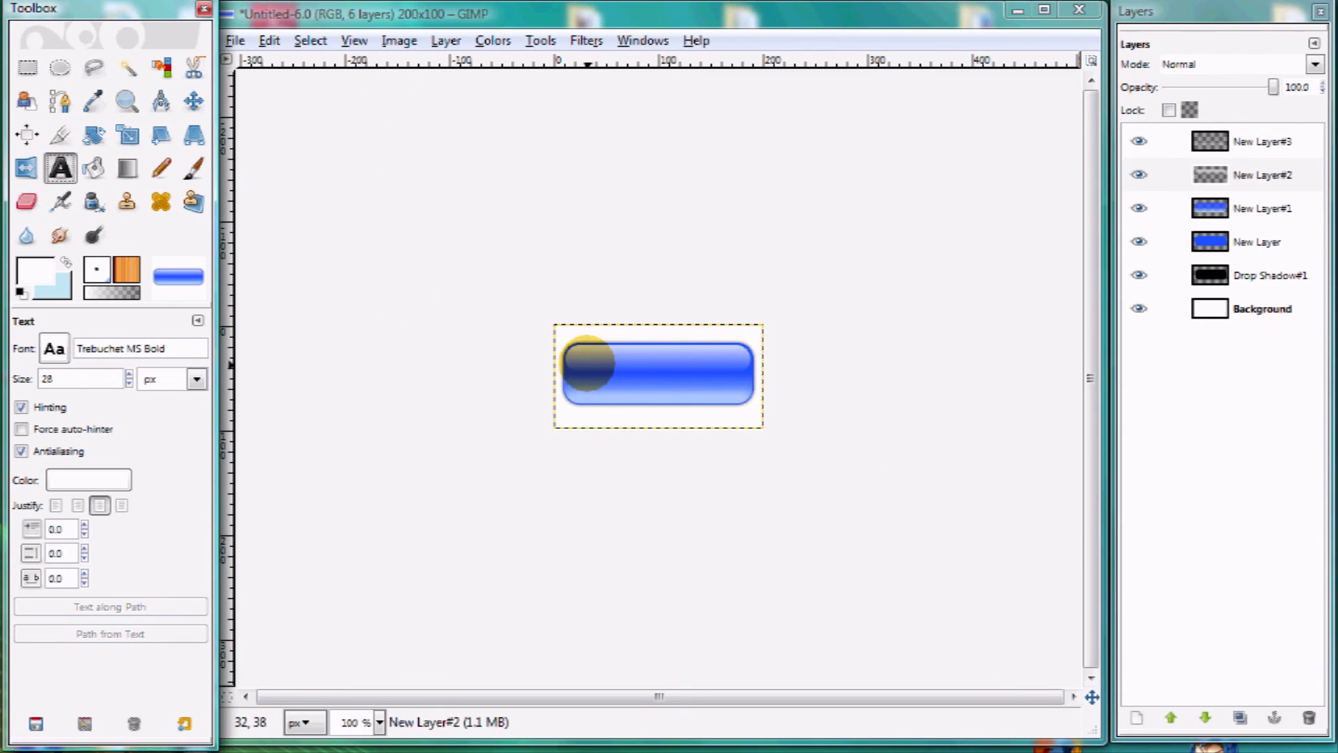
pyautogui.click(570, 347)
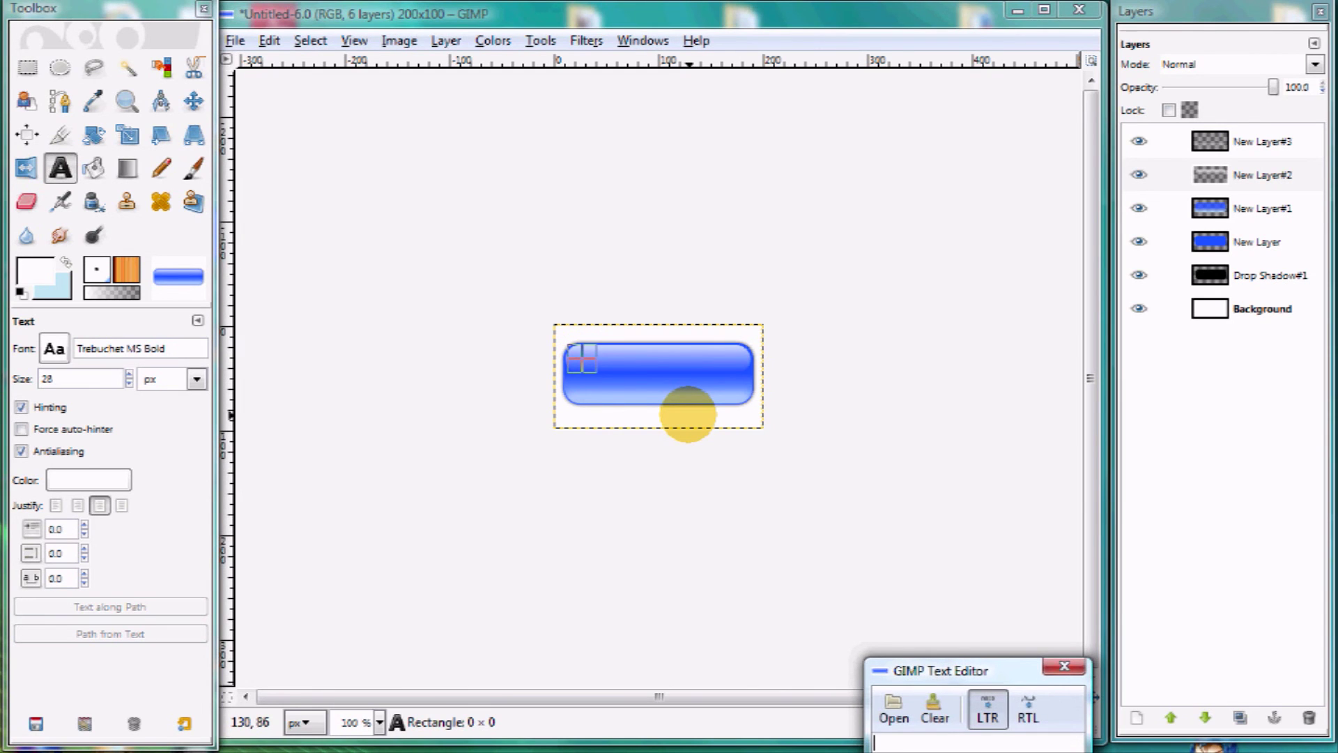
pyautogui.write('Buy Now!')
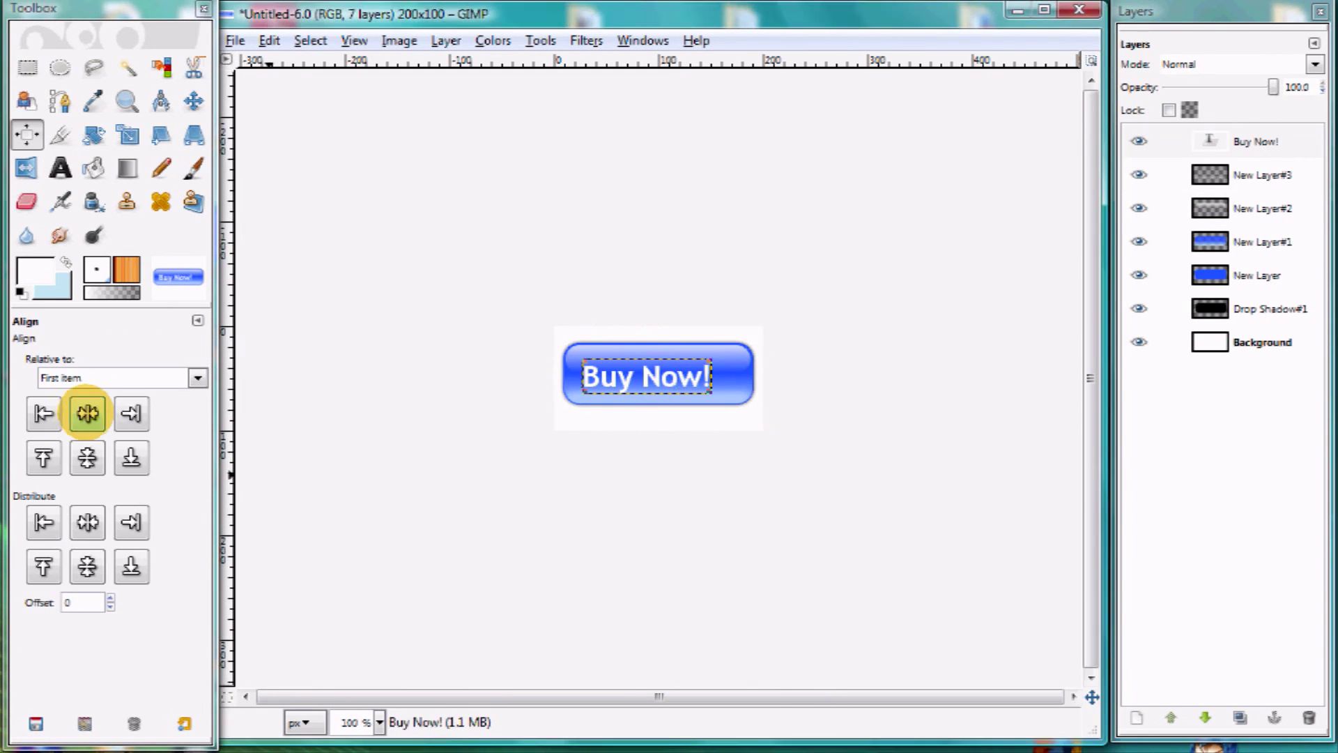
# - Centre the Buy Now! text, nudge it up slightly, and repeat the drop shadow on it
pyautogui.click(86, 412)
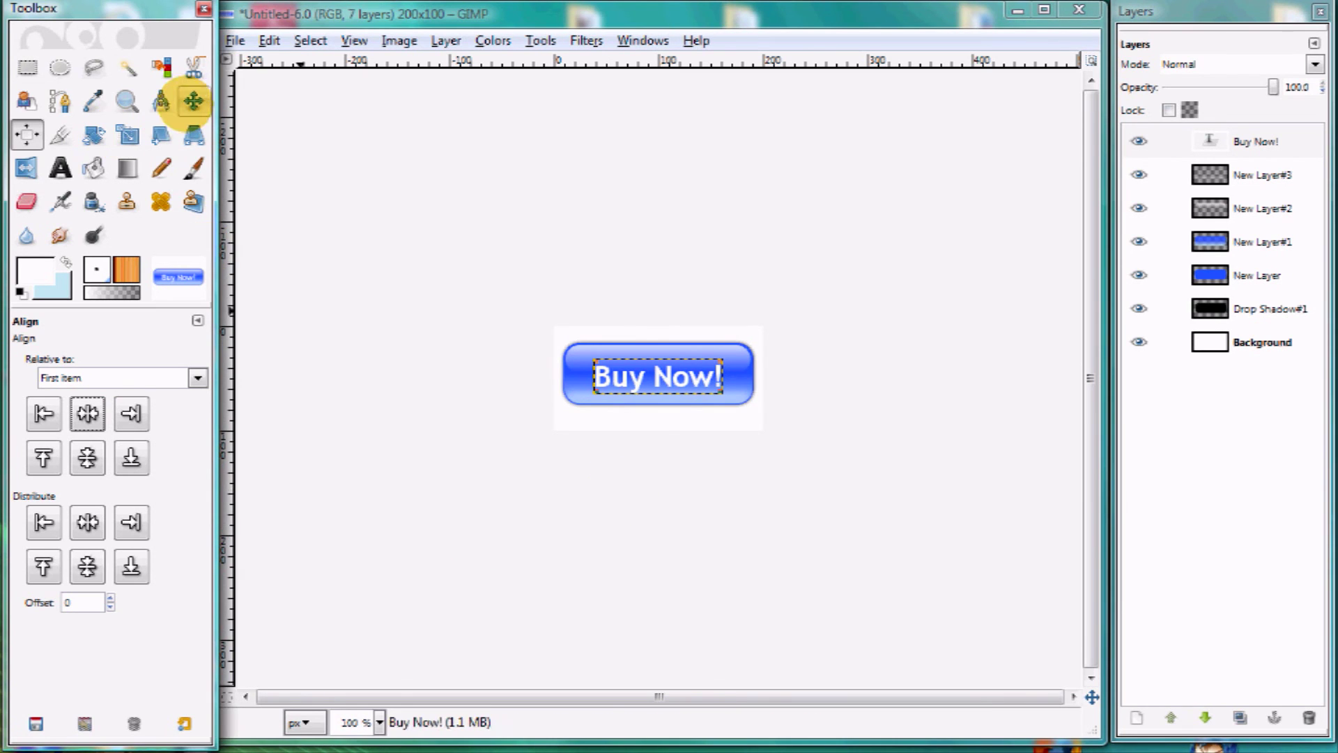
pyautogui.click(193, 101)
pyautogui.press('Up')
pyautogui.press('Up')
pyautogui.press('Up')
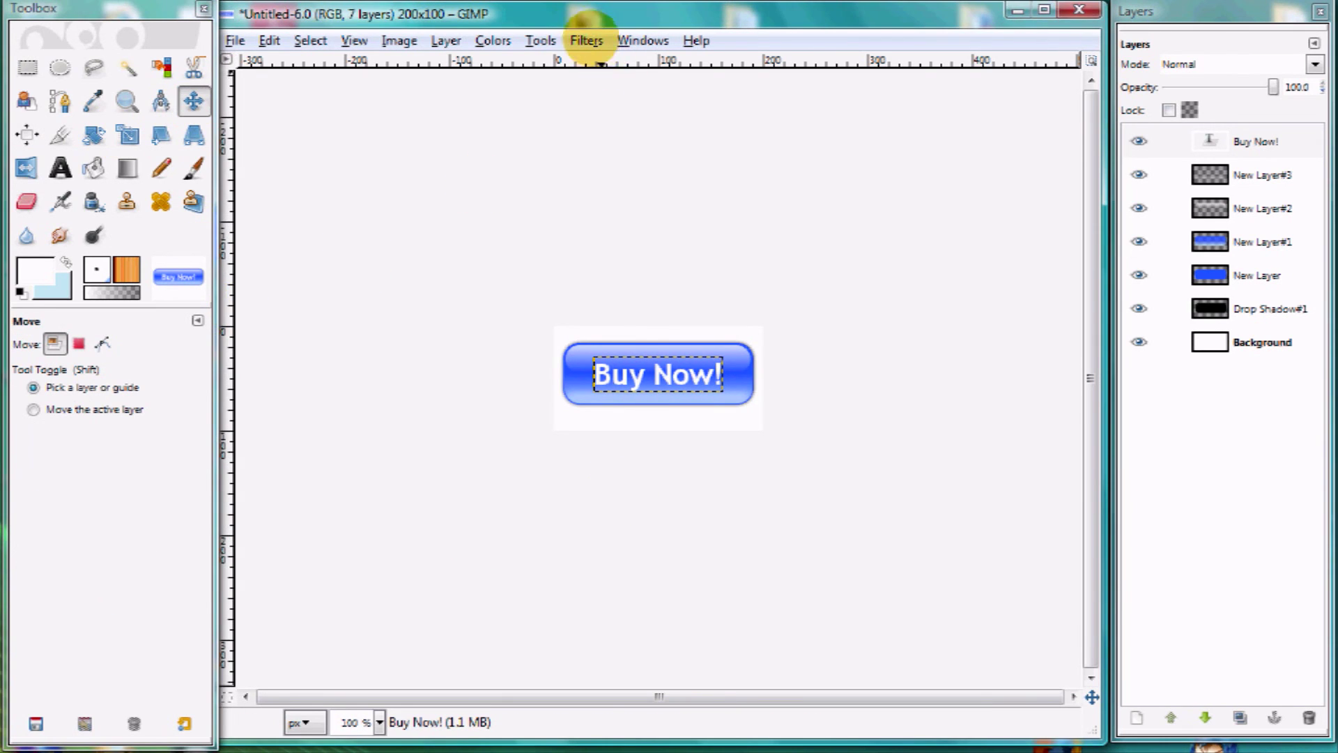
pyautogui.click(587, 40)
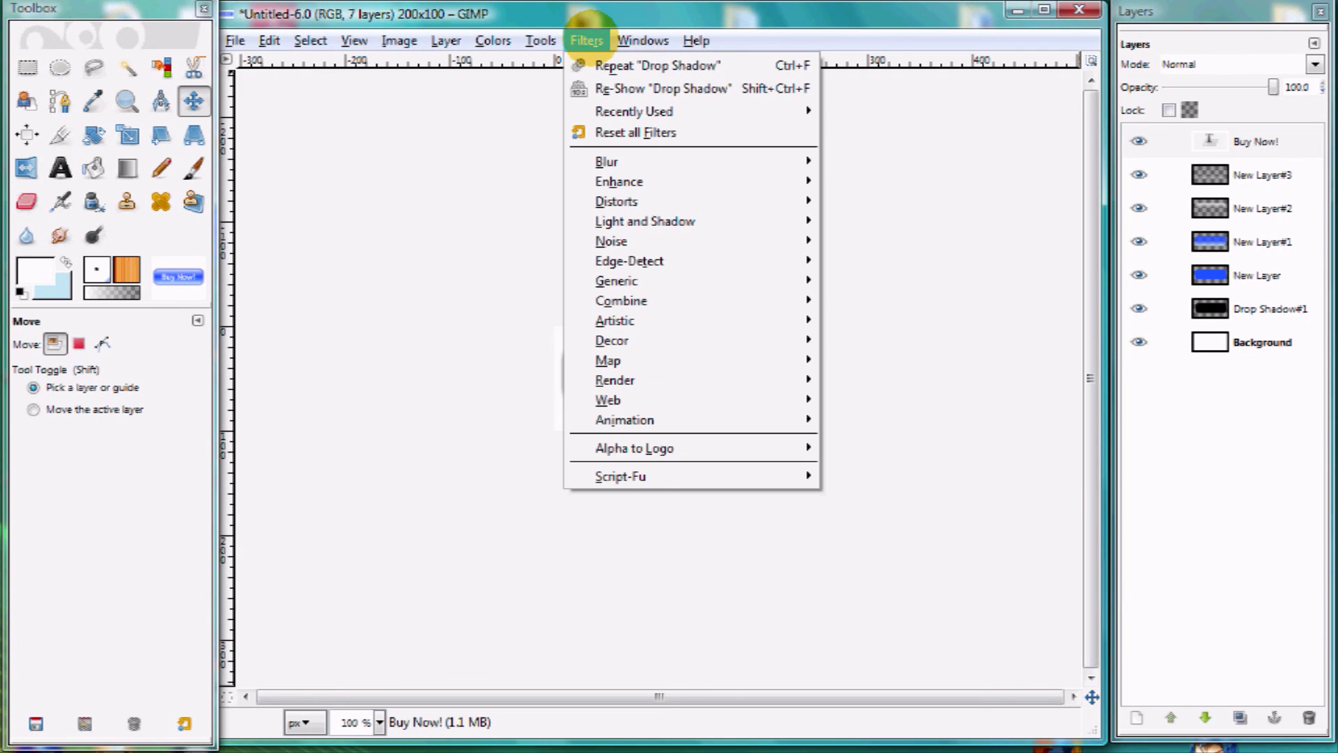
pyautogui.click(595, 64)
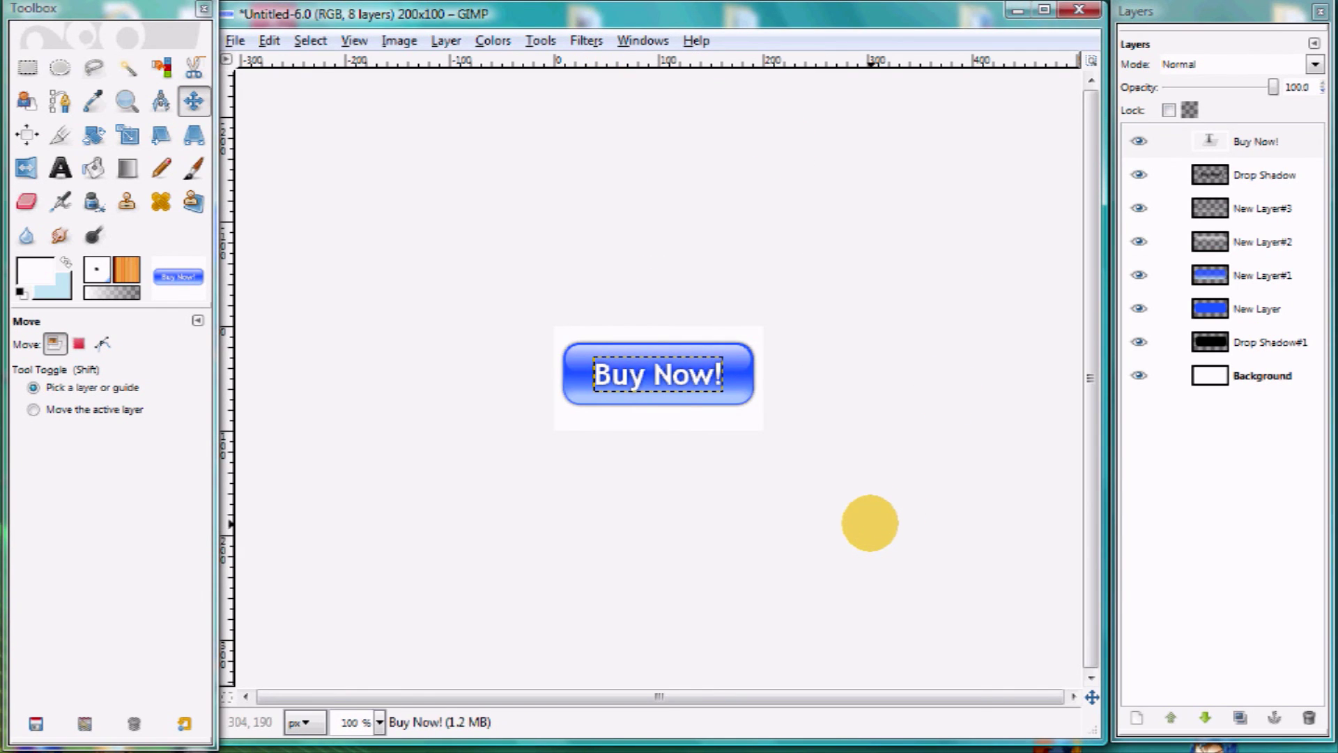
# - Make the Background layer the active layer
pyautogui.click(310, 39)
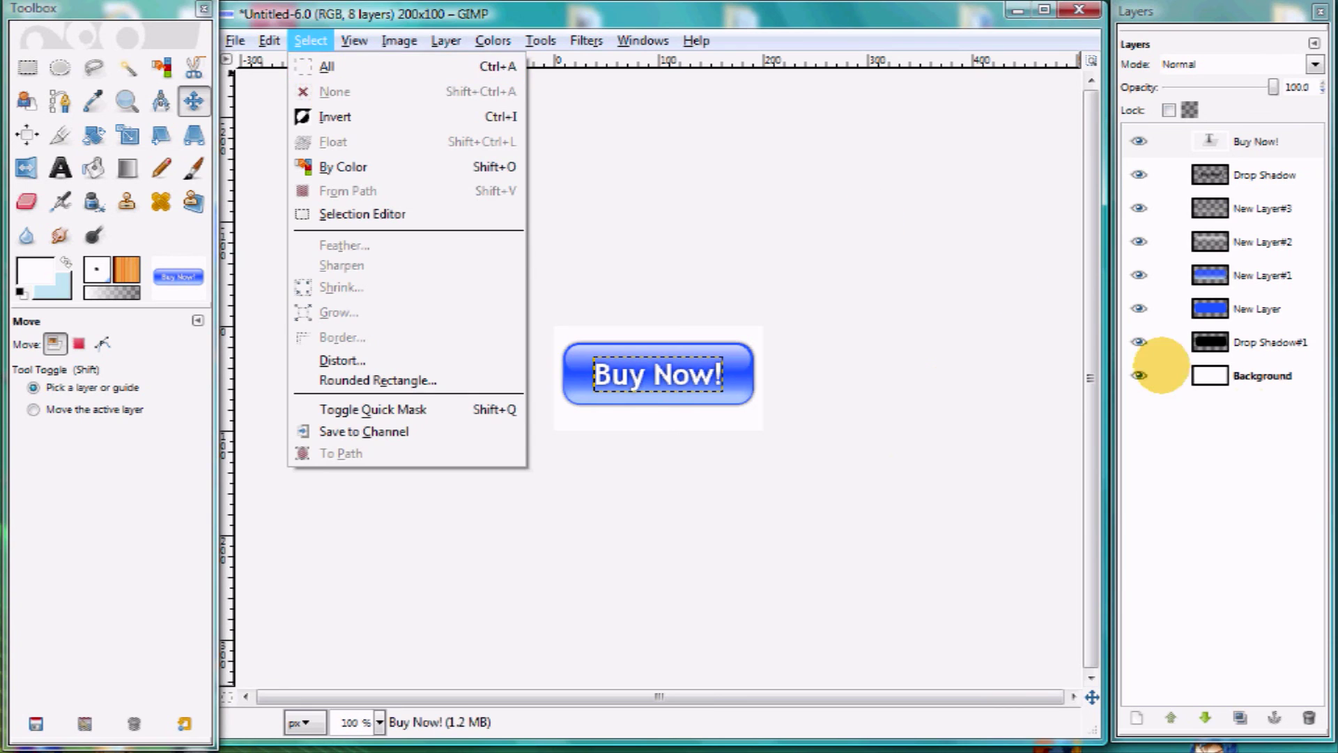
pyautogui.click(1160, 369)
pyautogui.click(1160, 372)
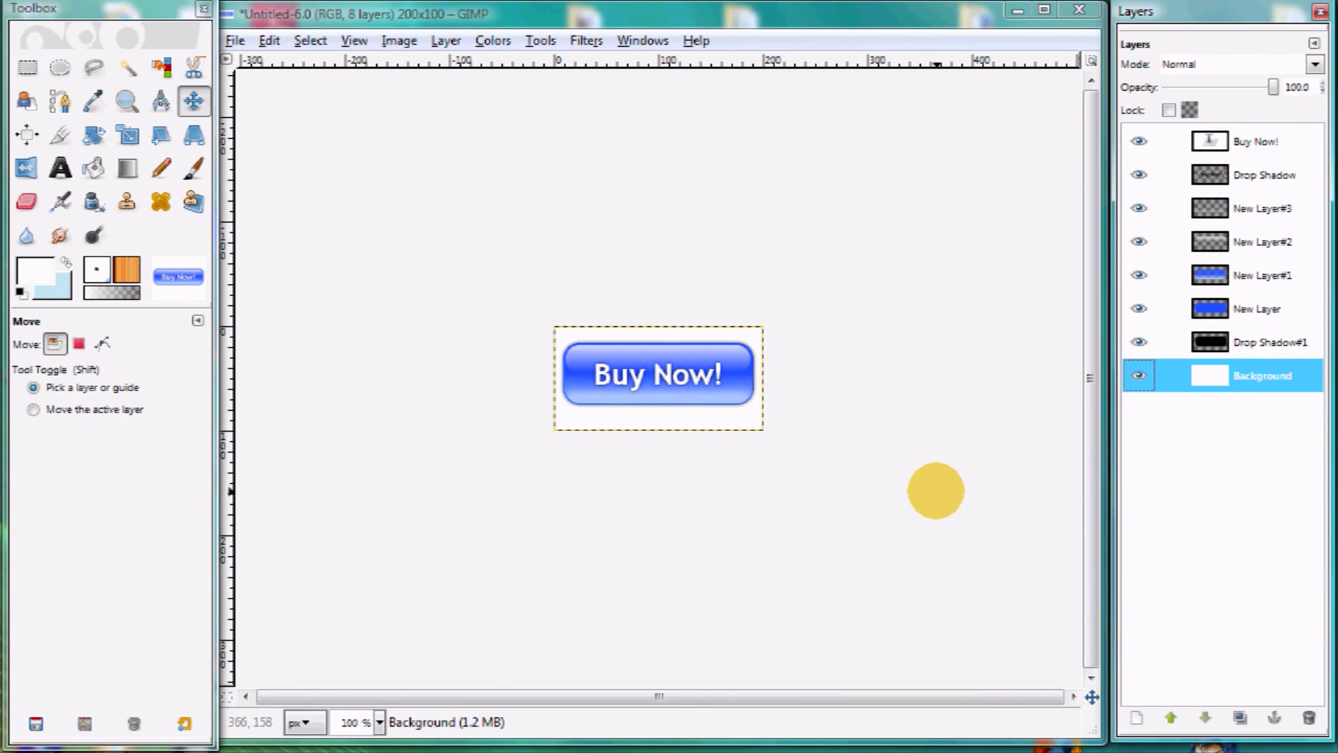